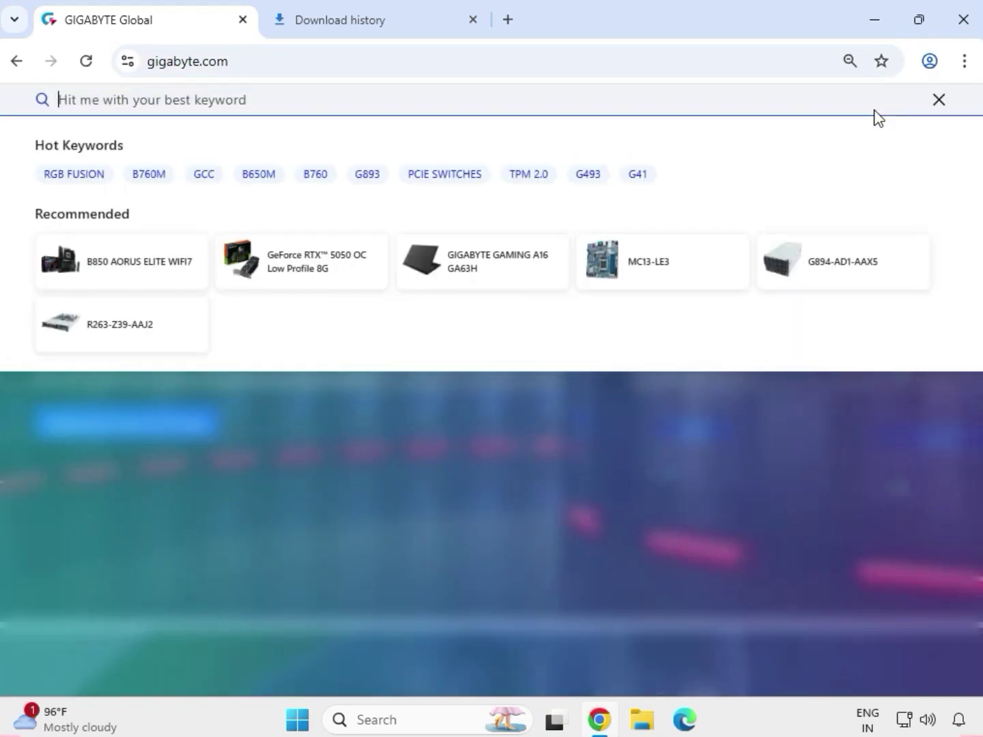
Search the site for GA-H110M-S2PH, limit results to products, and open the rev. 1.0 board's support page
type("GA-H110M-S2PH")
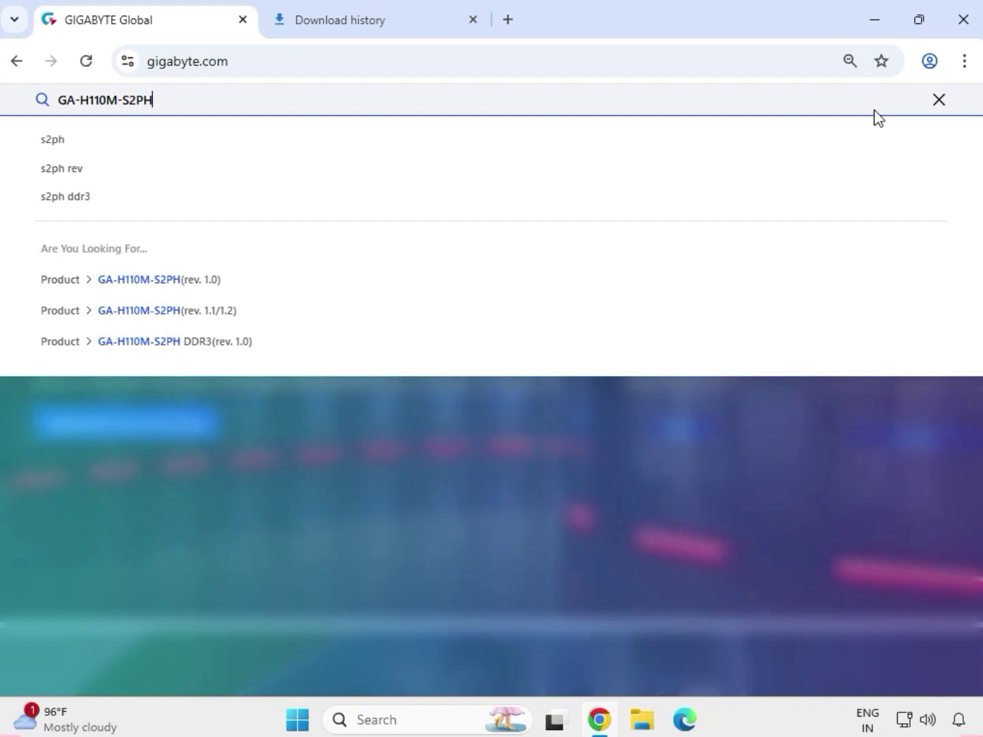
key("Return")
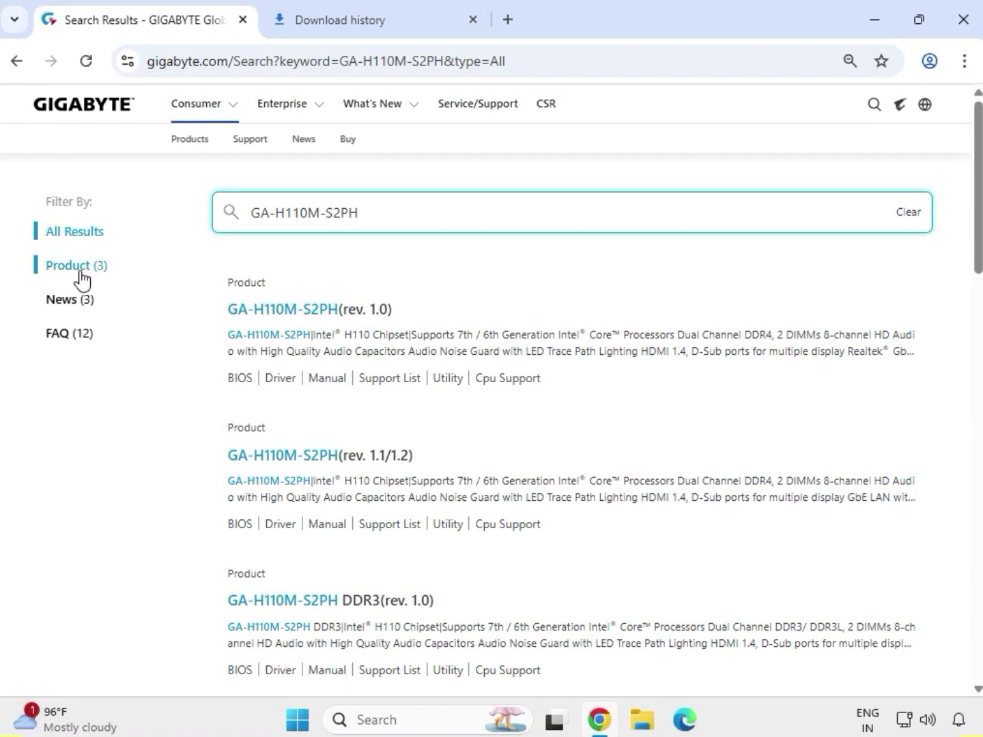
left_click(68, 267)
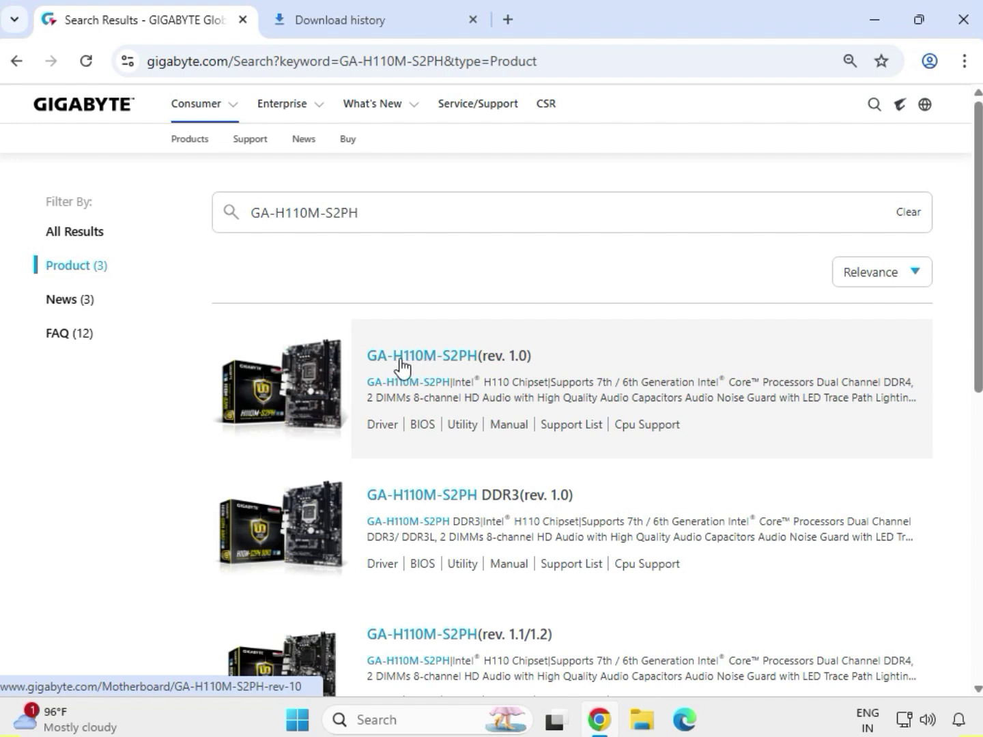
left_click(426, 370)
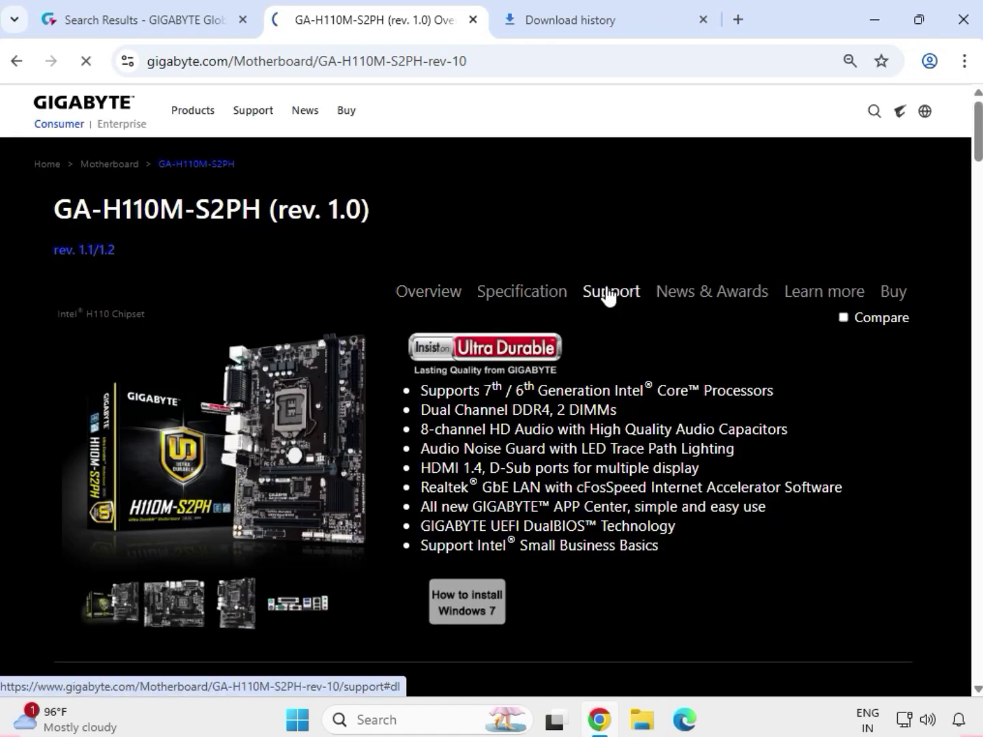
left_click(609, 292)
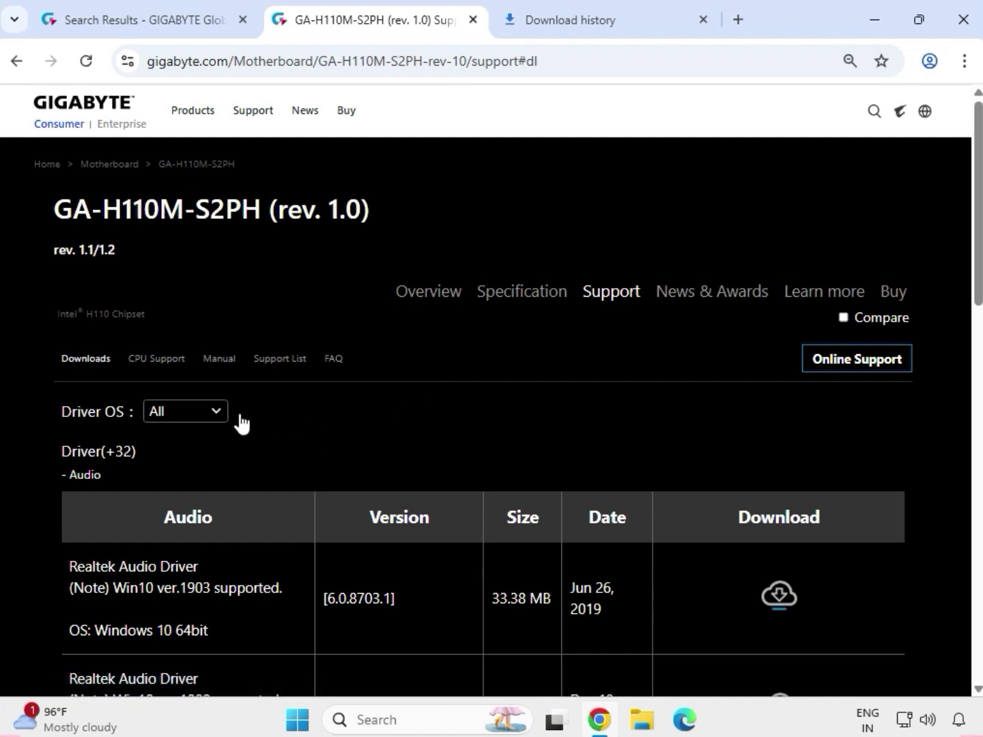
Filter the motherboard's driver downloads to Windows 10 64bit
left_click(220, 414)
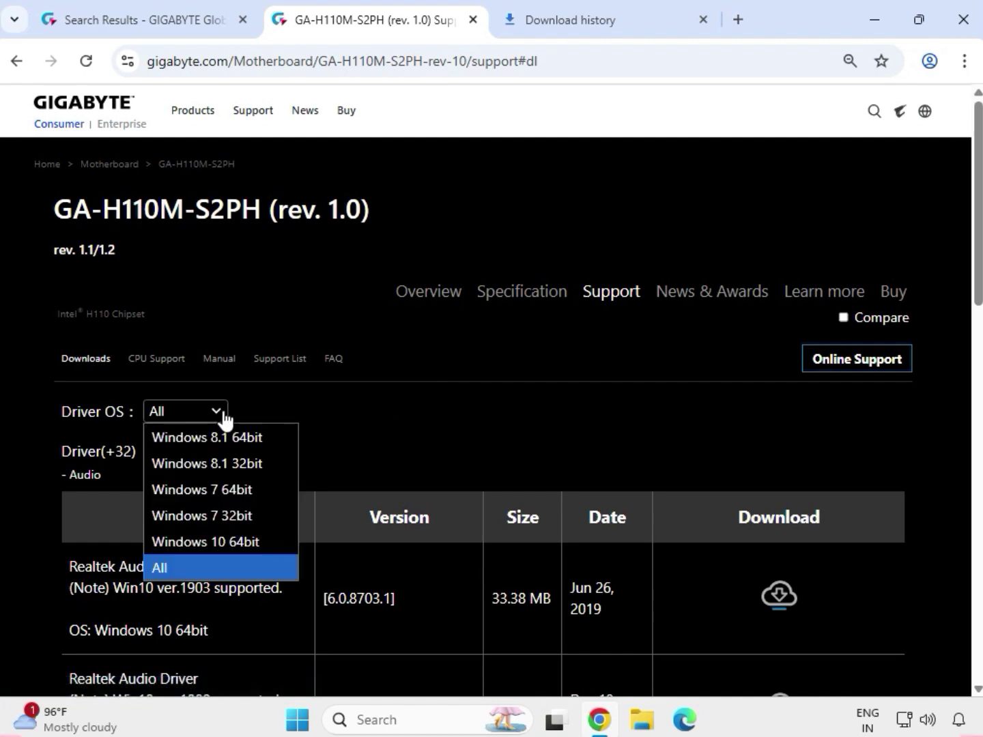
left_click(223, 539)
scroll(198, 483, "down", 1)
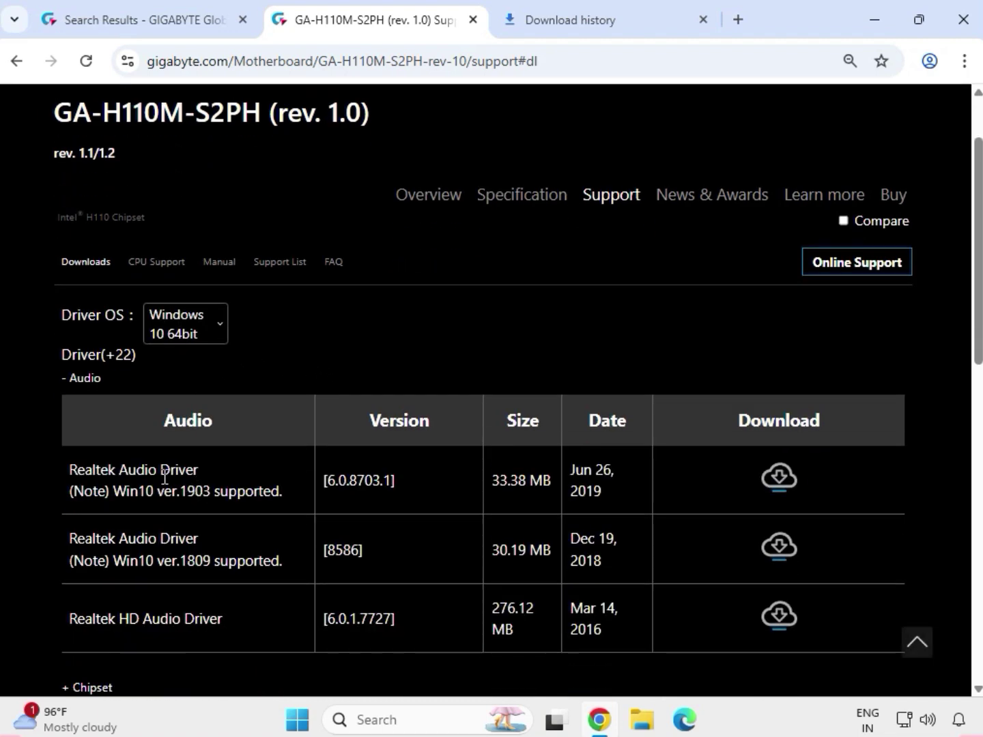
Download the Realtek HD Audio Driver version 6.0.1.7727 from the Audio drivers
scroll(82, 457, "down", 3)
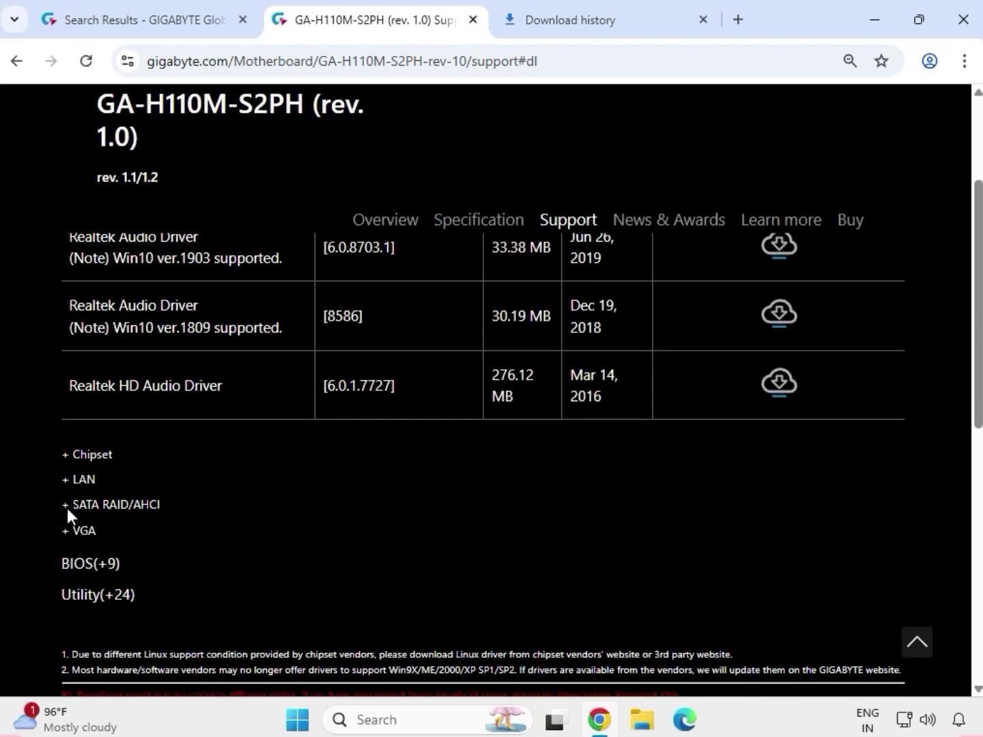
left_click_drag(75, 390, 220, 389)
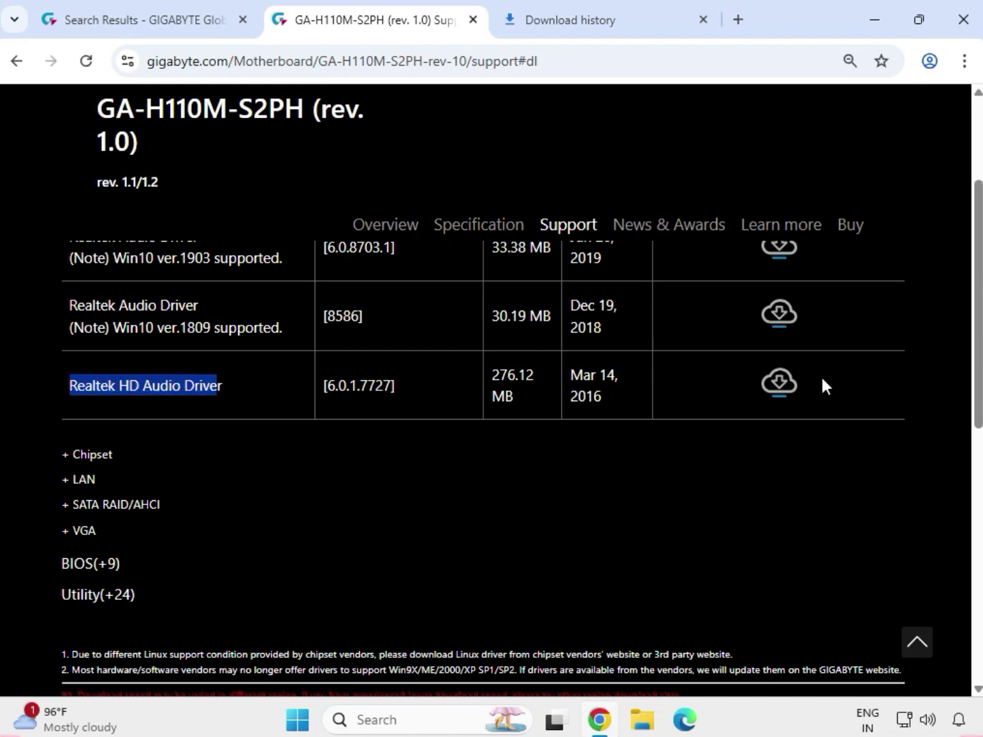
left_click(779, 387)
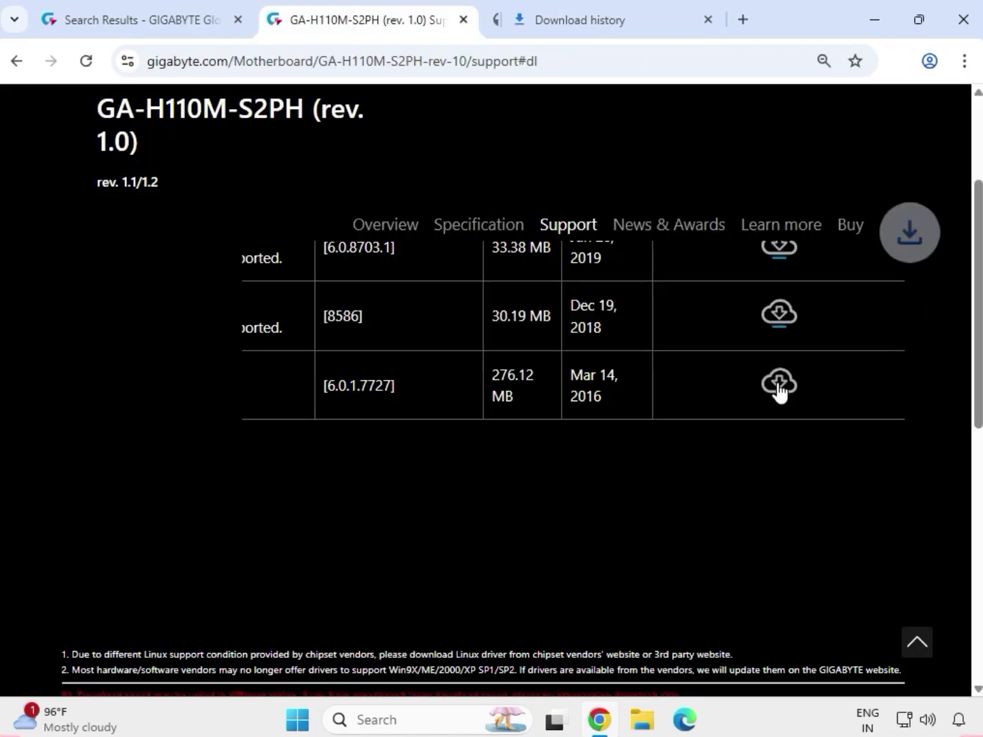
Expand the Chipset drivers and download Intel INF installation version 10.1.1.38
scroll(320, 468, "down", 2)
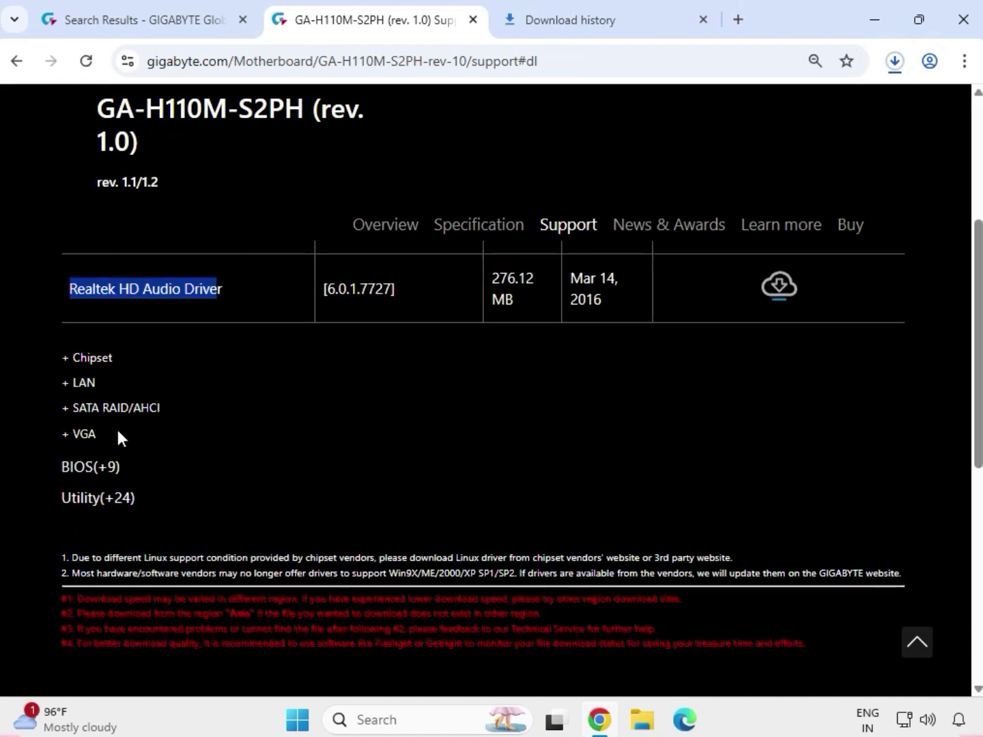
left_click(108, 359)
scroll(106, 360, "down", 3)
scroll(140, 412, "down", 1)
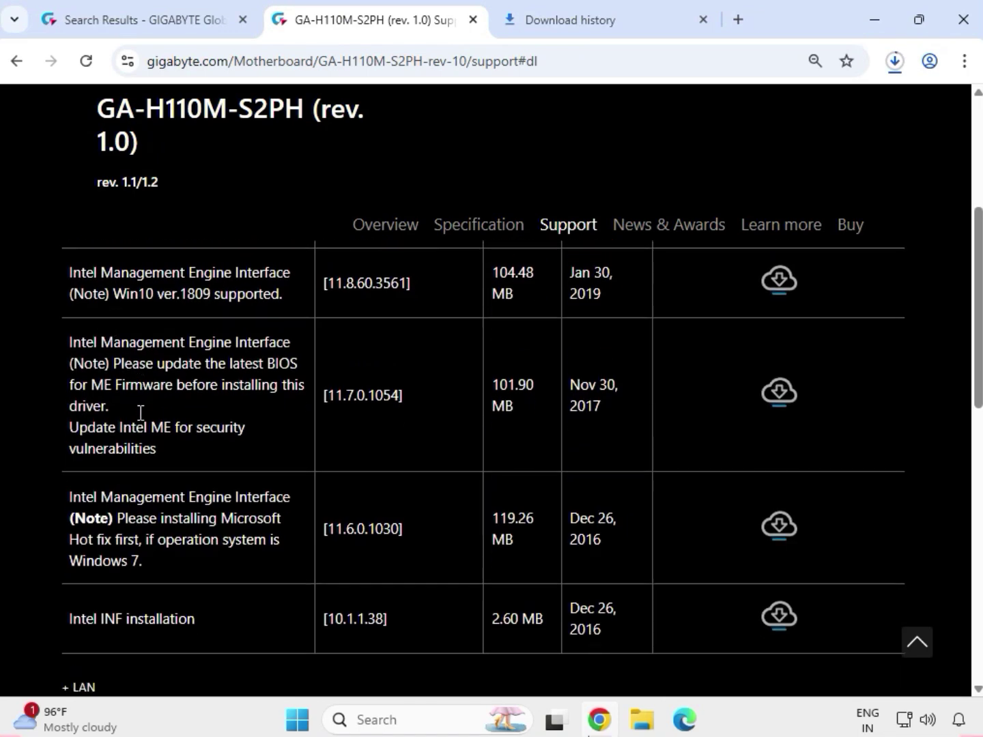
scroll(140, 413, "down", 1)
left_click_drag(68, 557, 208, 562)
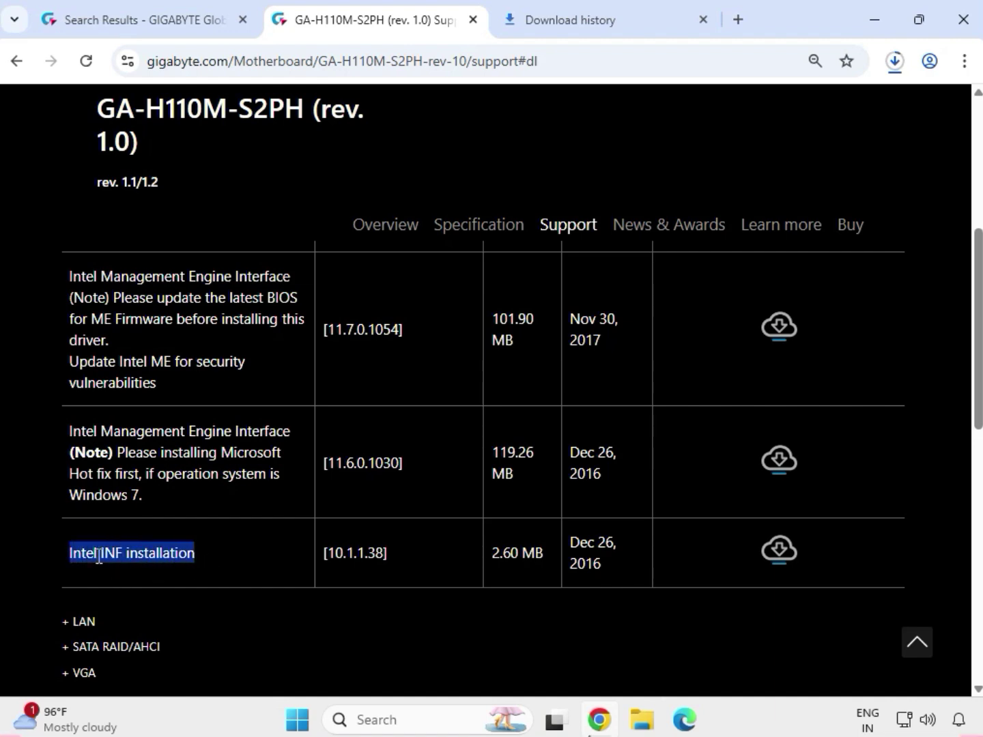
left_click(785, 554)
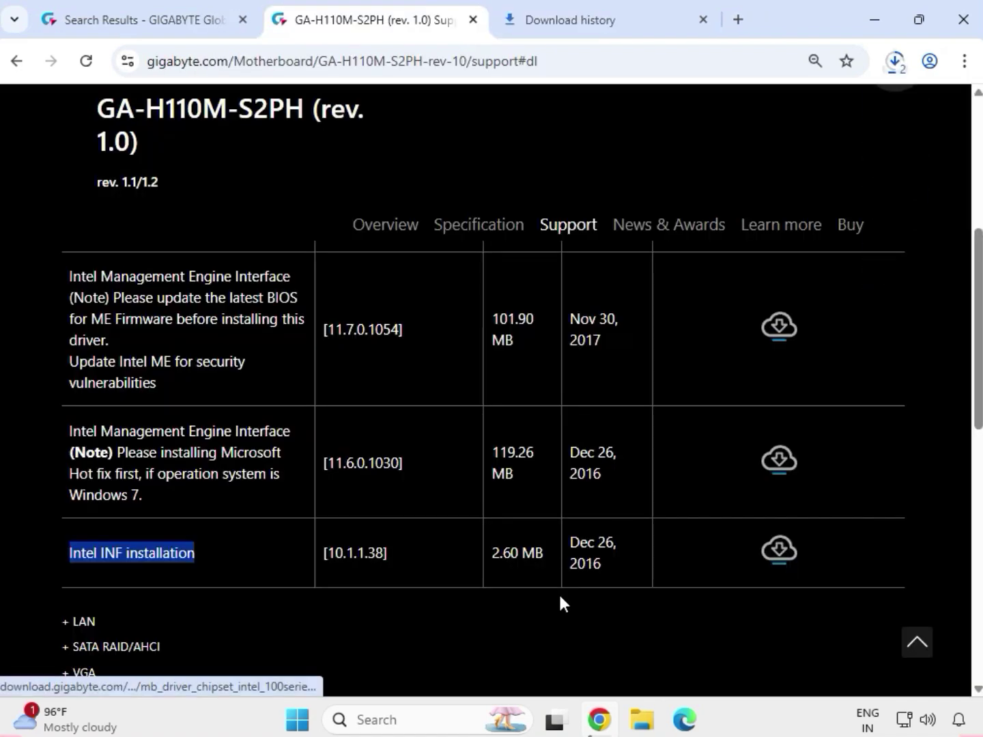
Expand the LAN drivers and download the Realtek LAN Driver version 10.006.1001.2015
scroll(345, 597, "down", 2)
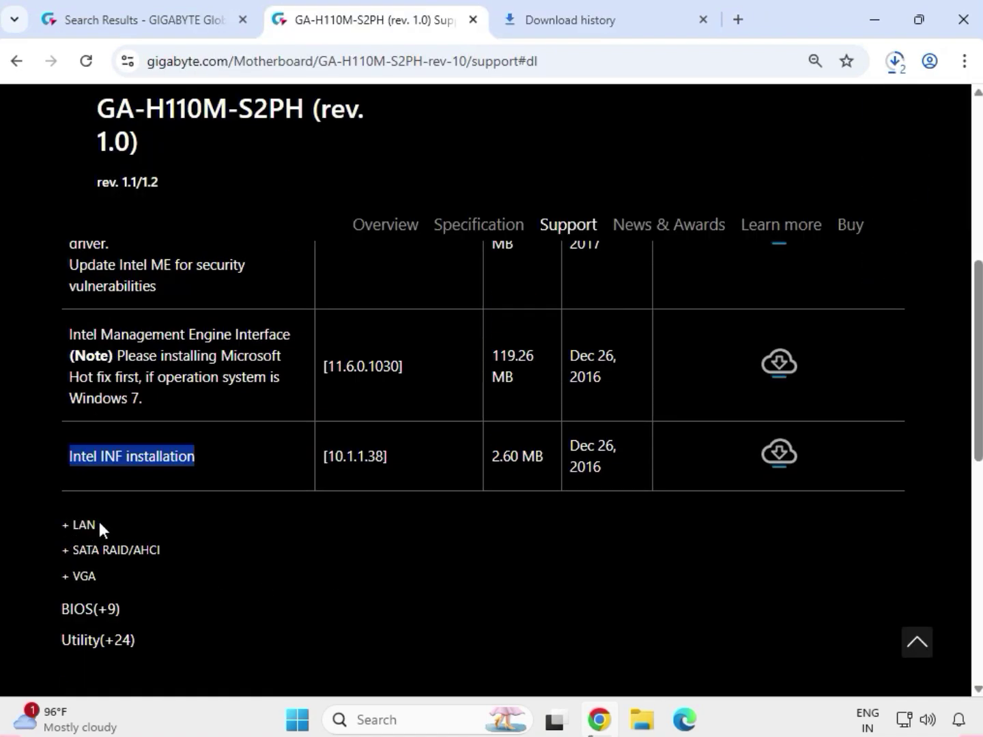
left_click_drag(99, 526, 75, 529)
left_click(76, 526)
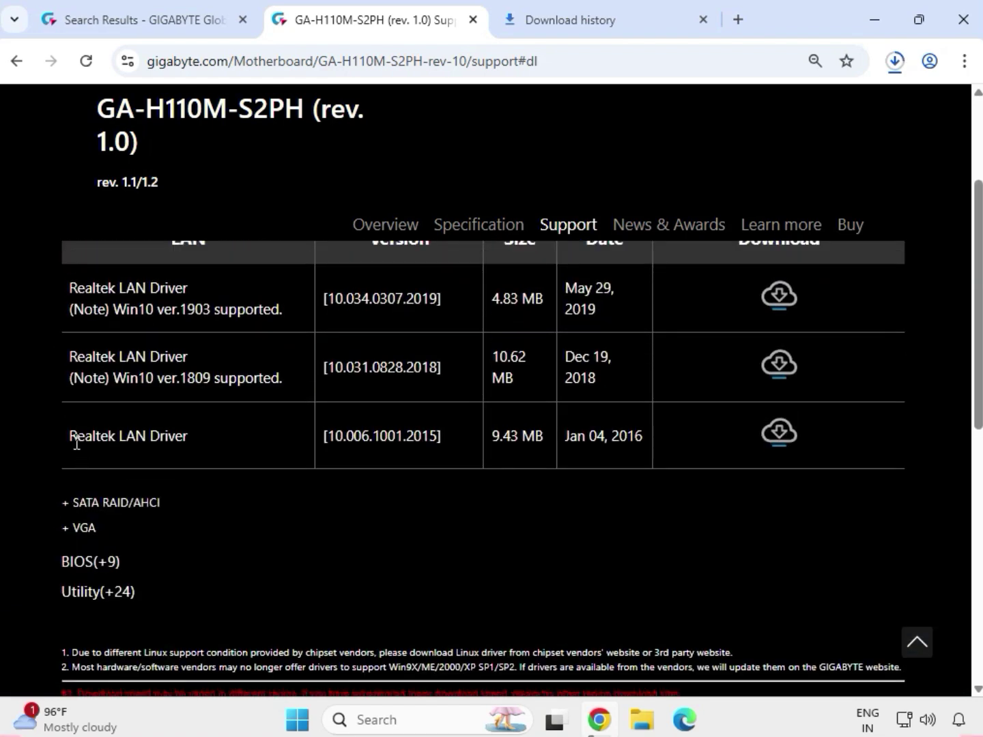
left_click_drag(69, 436, 189, 437)
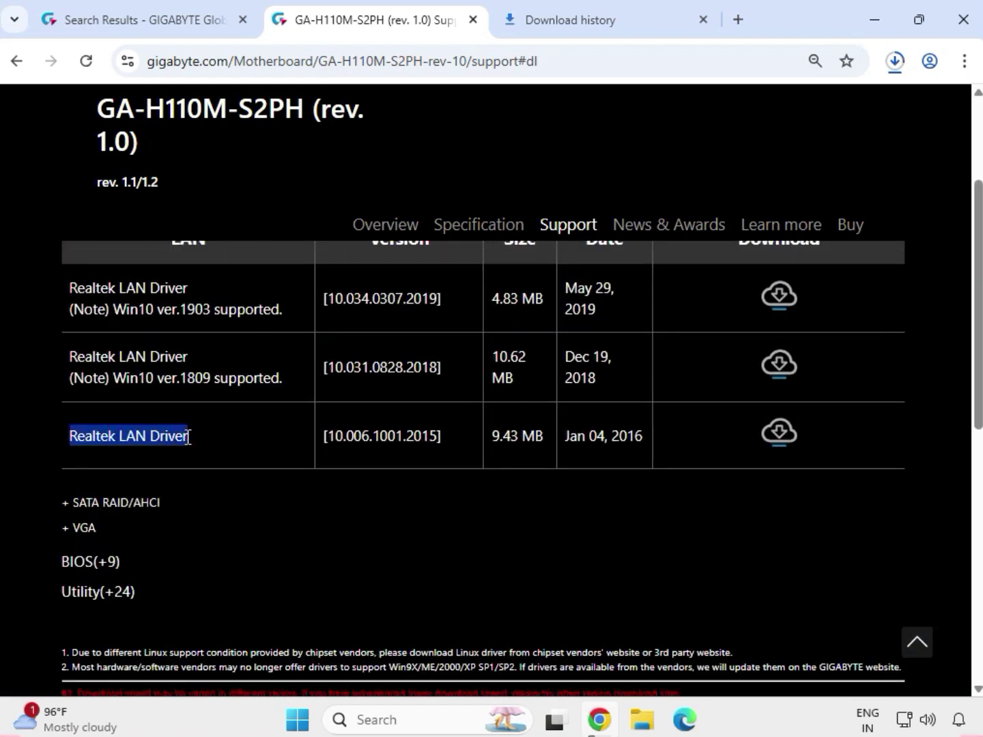
left_click(779, 432)
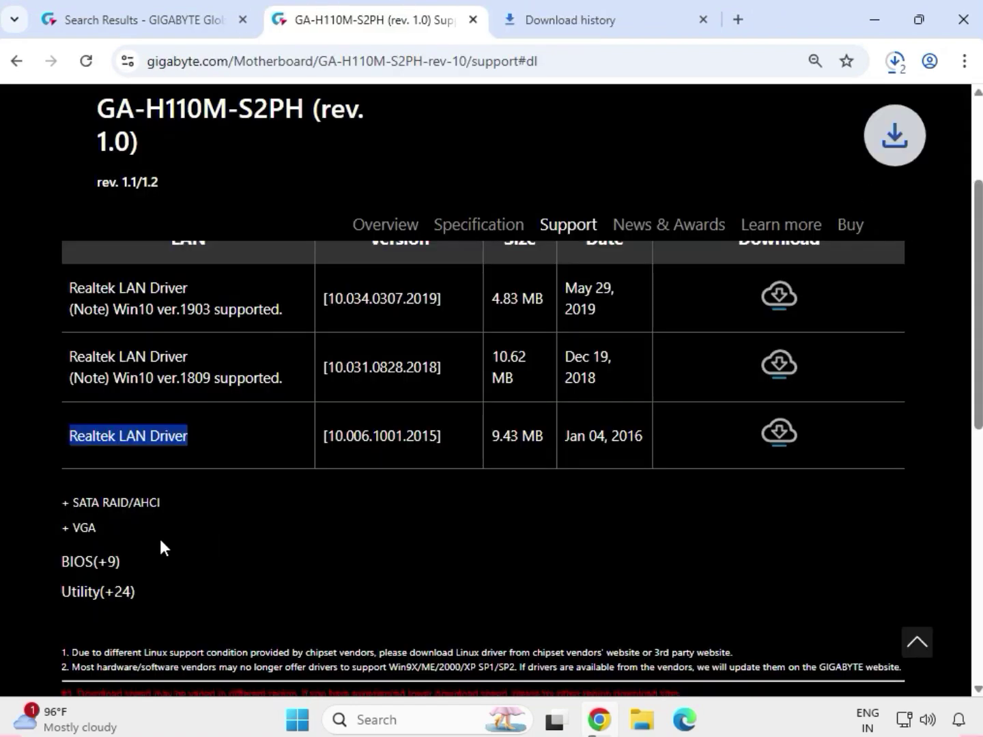
Expand the VGA drivers and download the Intel VGA Driver version 15.40.27.64.4483
double_click(77, 528)
left_click(71, 526)
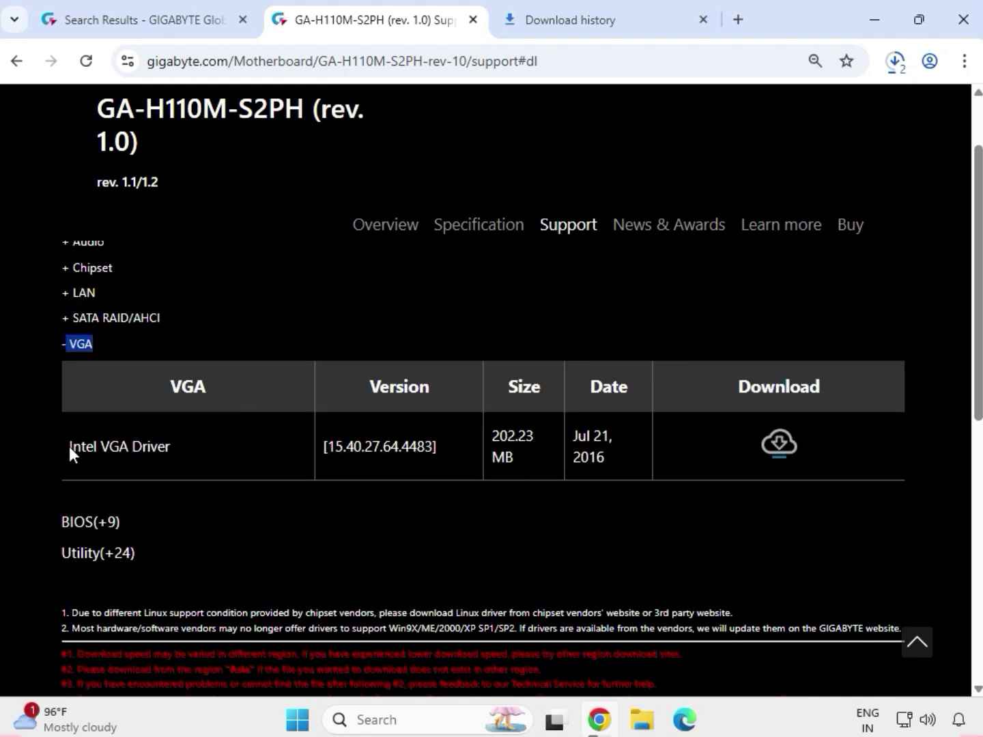
left_click_drag(69, 446, 766, 465)
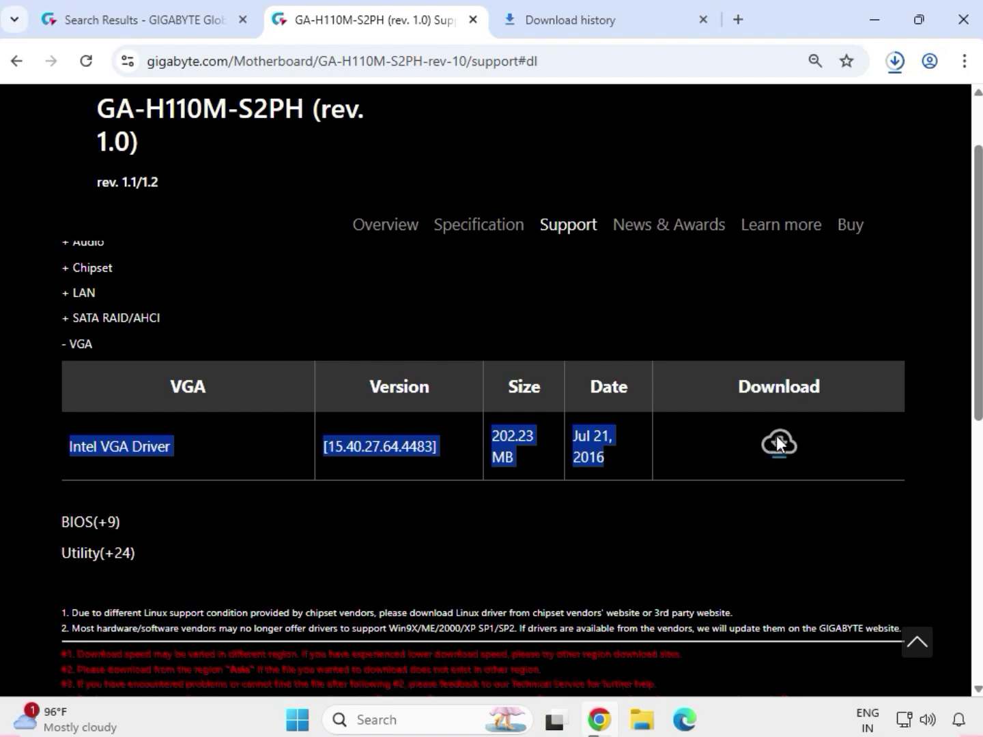
left_click(777, 443)
Open the recent download history and show the downloaded Realtek LAN driver archive in its File Explorer folder
left_click(895, 64)
mouse_move(840, 287)
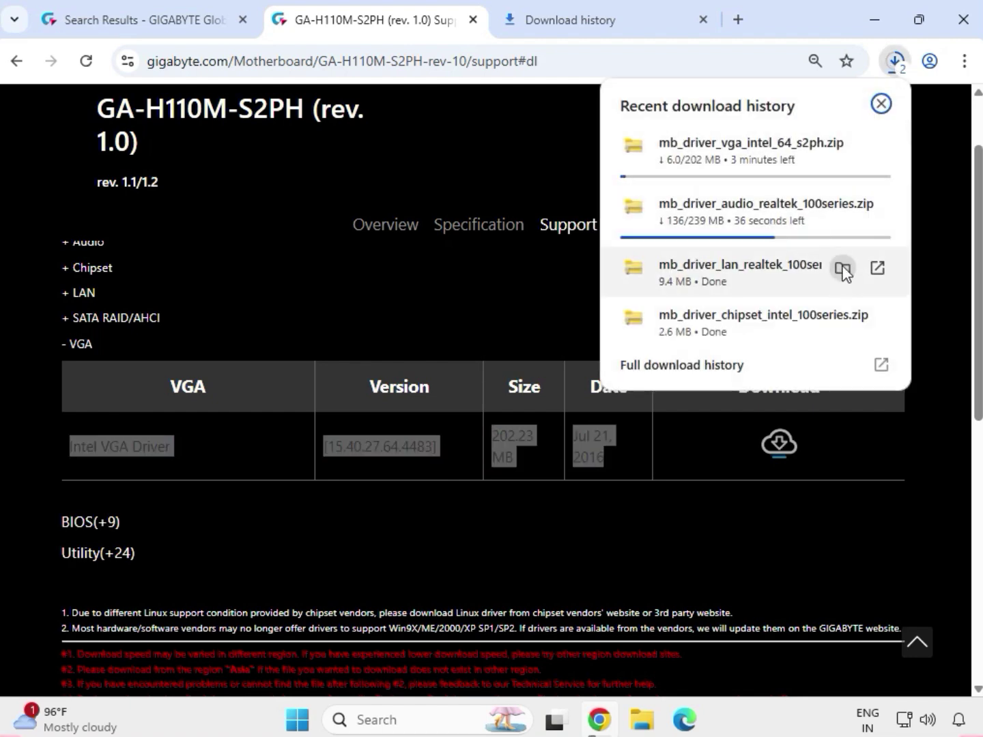
left_click(843, 269)
left_click(843, 269)
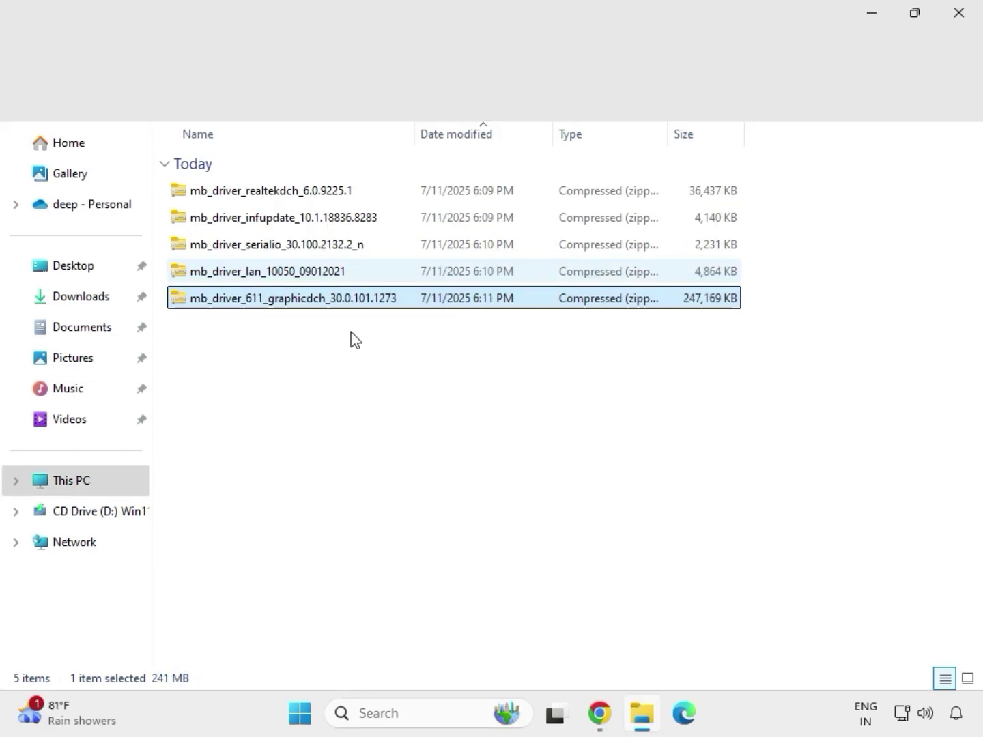
Extract the mb_driver_611_graphicdch_30.0.101.1273 archive to its default folder in Downloads and close the extracted files' window
left_click_drag(351, 332, 304, 180)
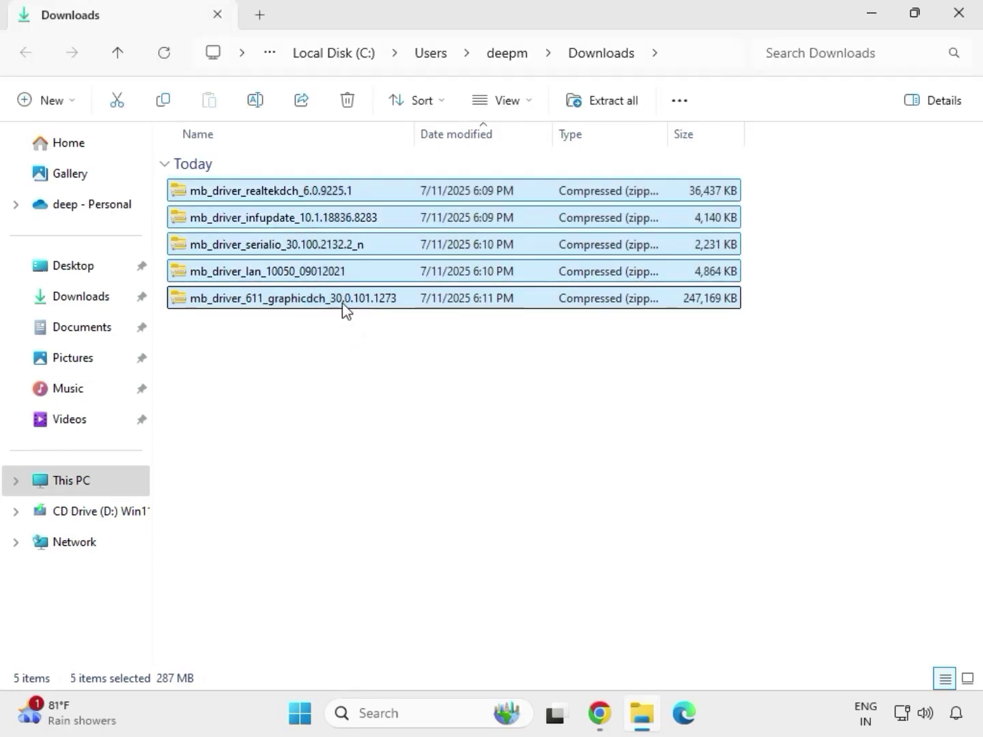
left_click(343, 301)
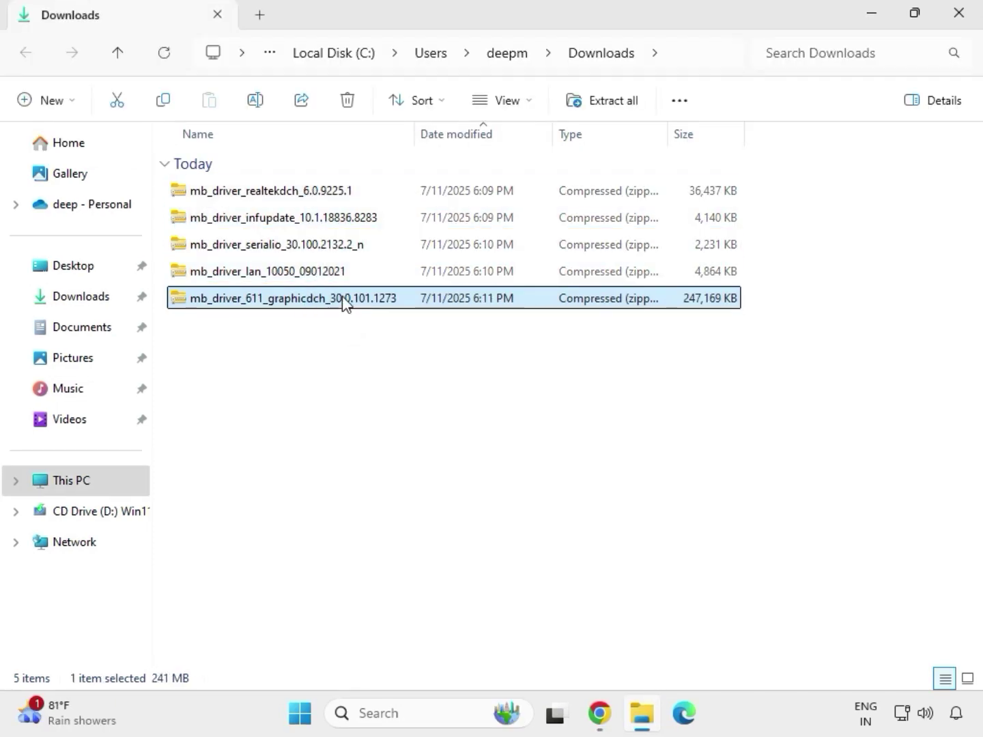
right_click(343, 300)
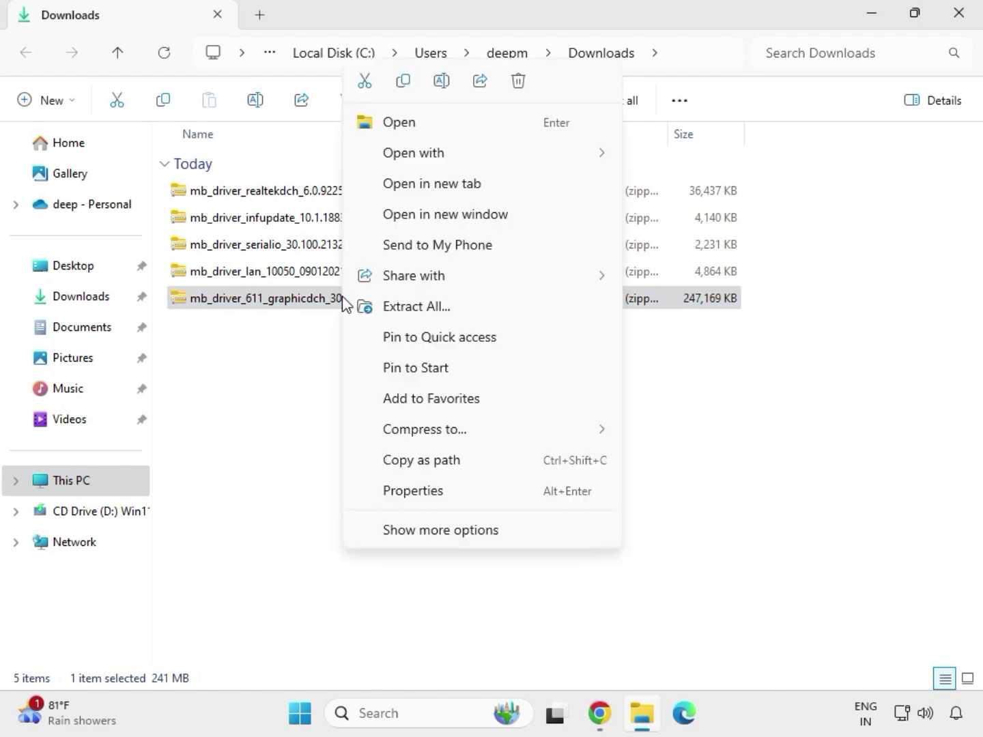
left_click(442, 532)
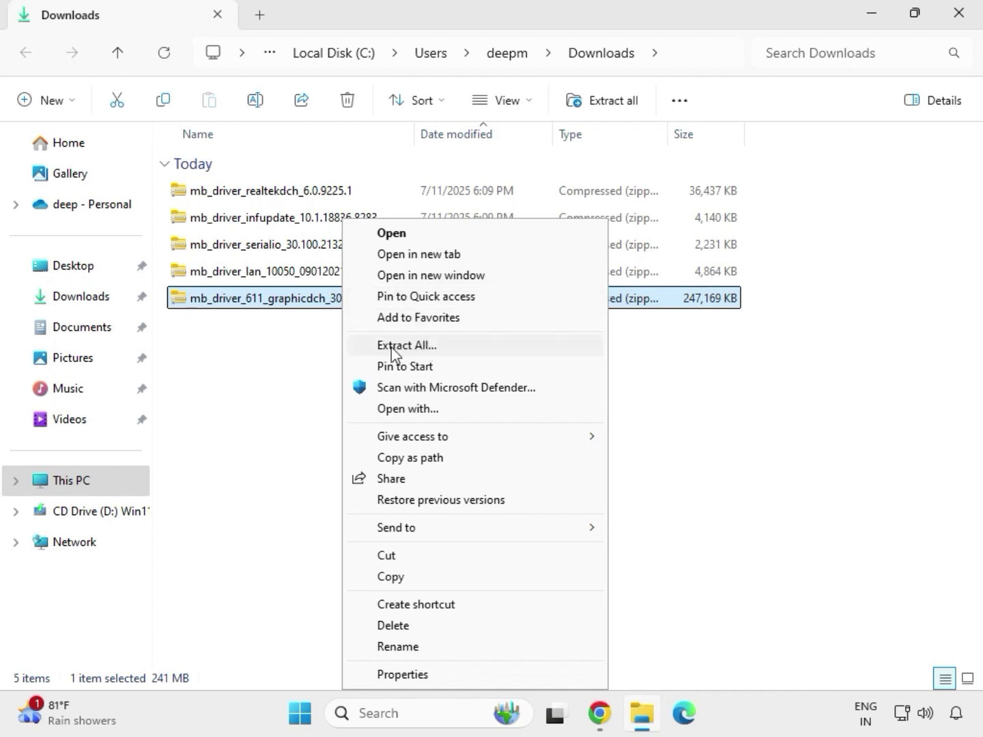
left_click(415, 346)
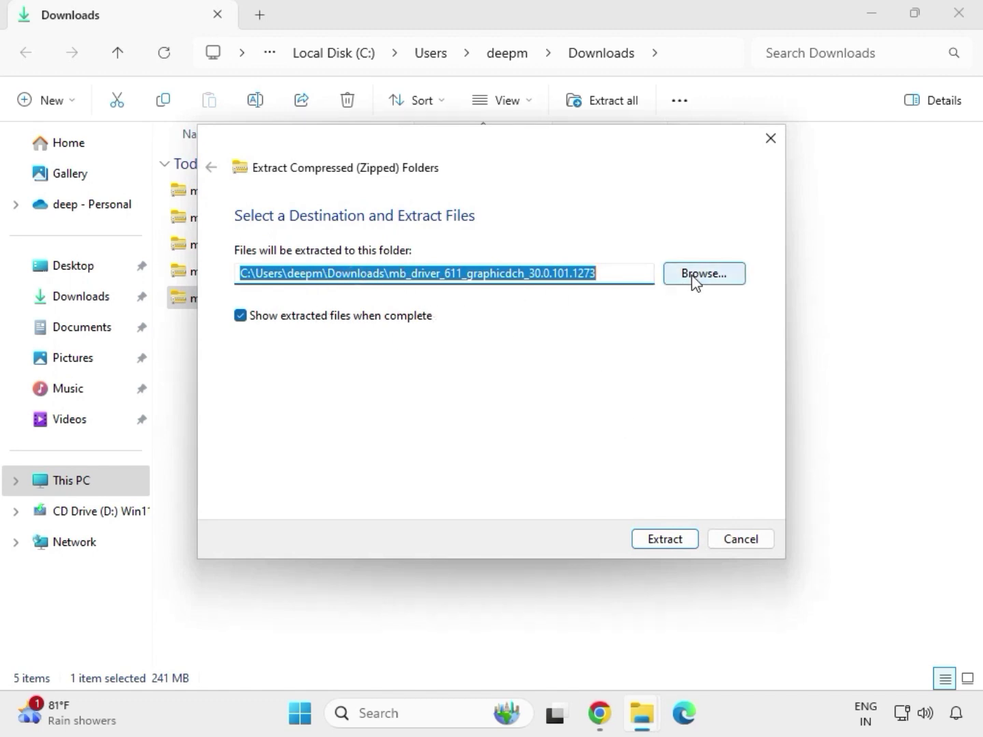
left_click(671, 546)
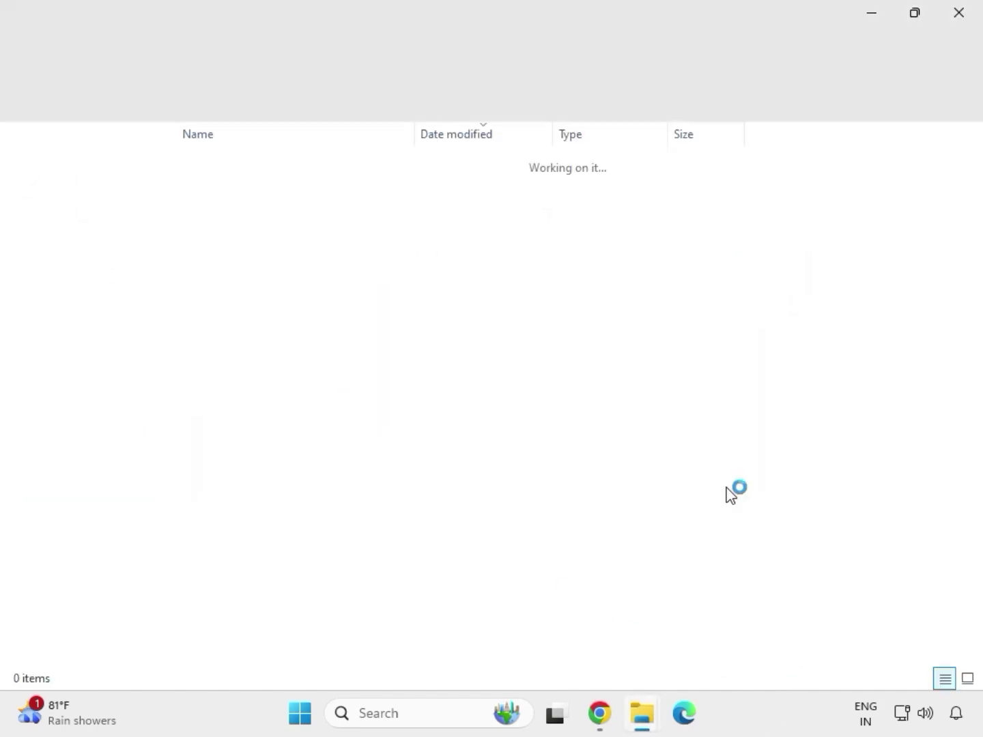
left_click(958, 24)
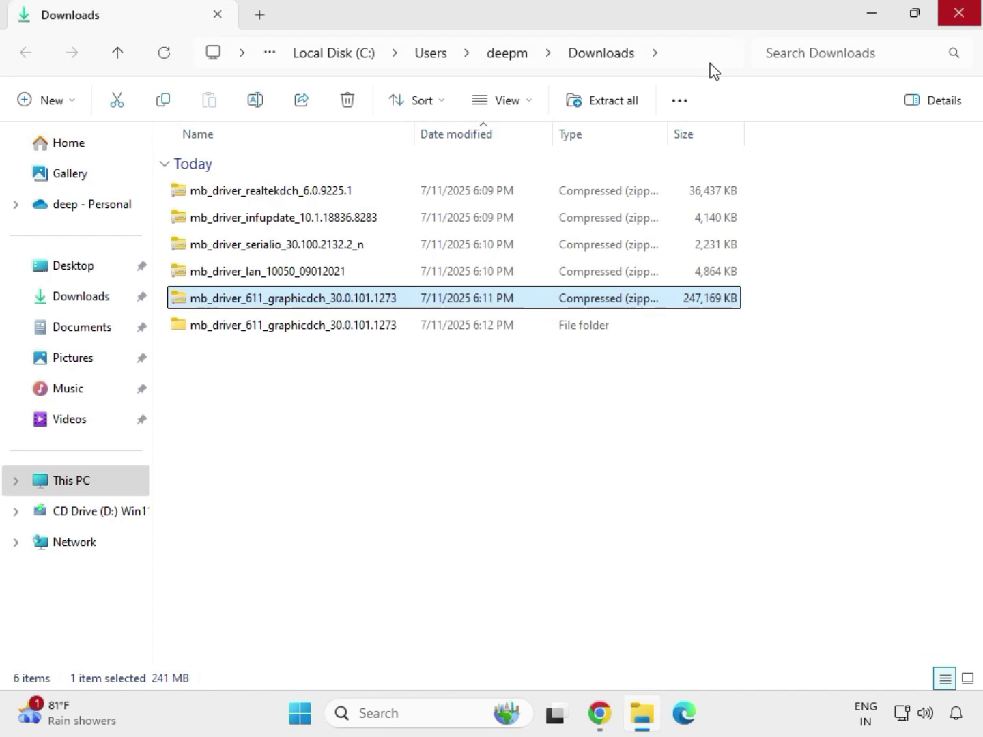
Extract the mb_driver_lan_10050_09012021 archive to its default folder in Downloads and close the extracted files' window
left_click(250, 276)
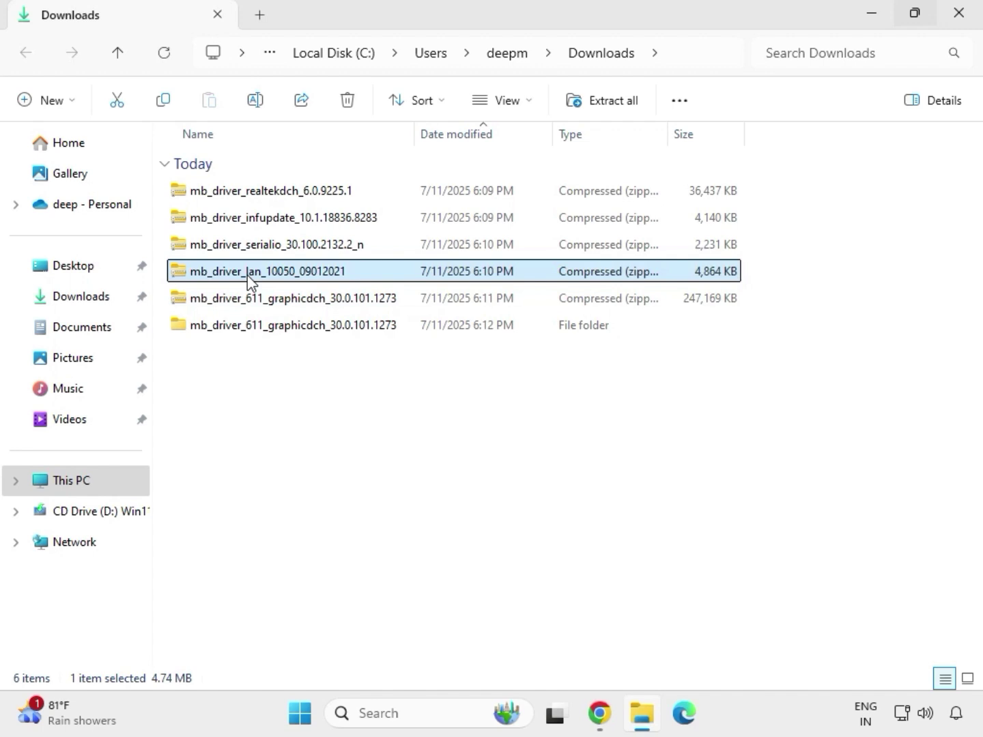
right_click(247, 275)
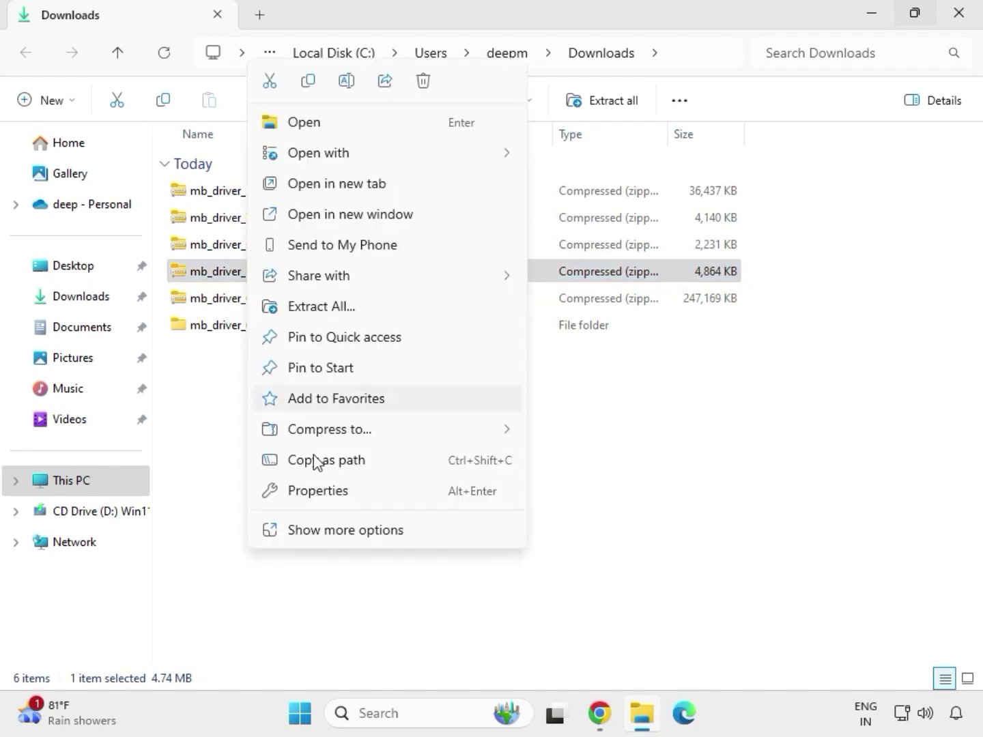
left_click(329, 533)
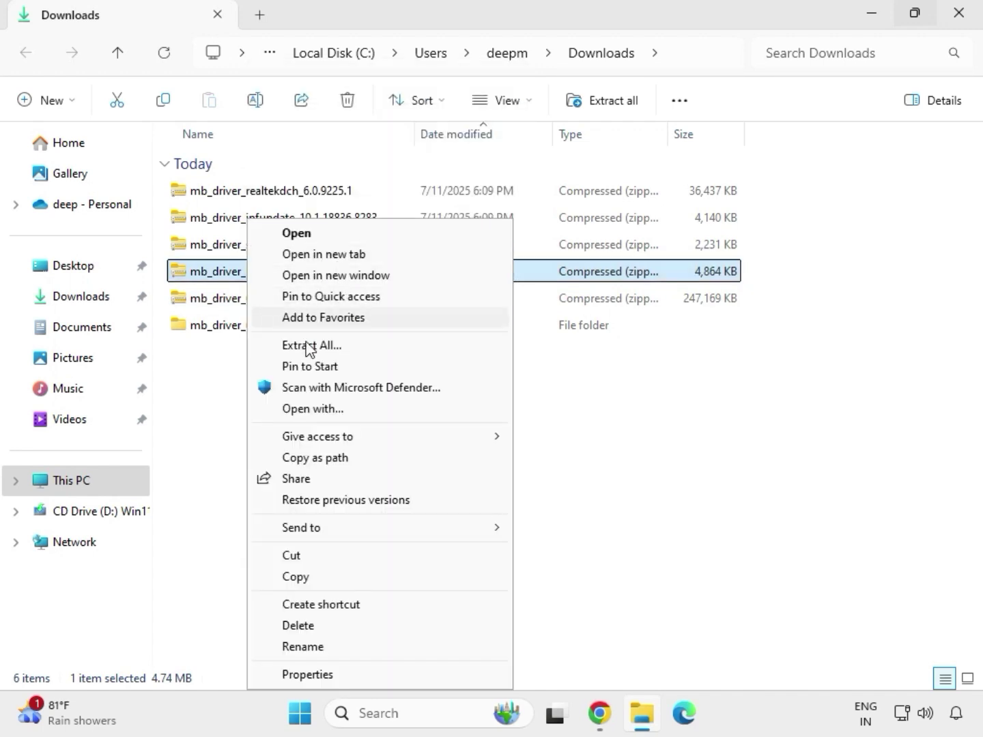
left_click(311, 347)
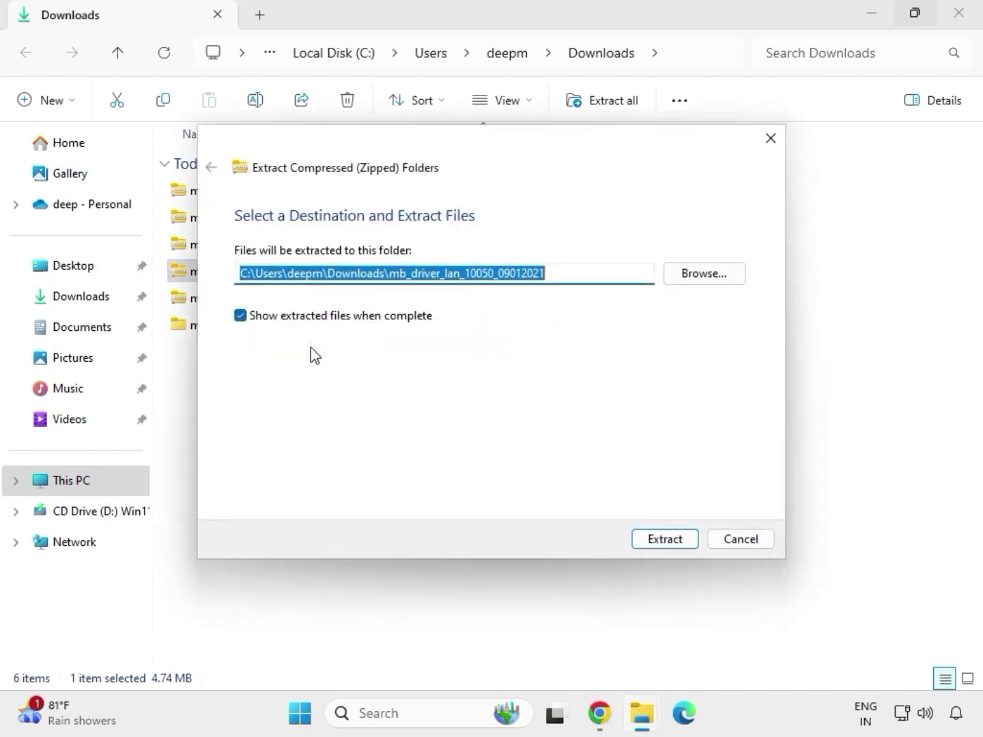
left_click(660, 544)
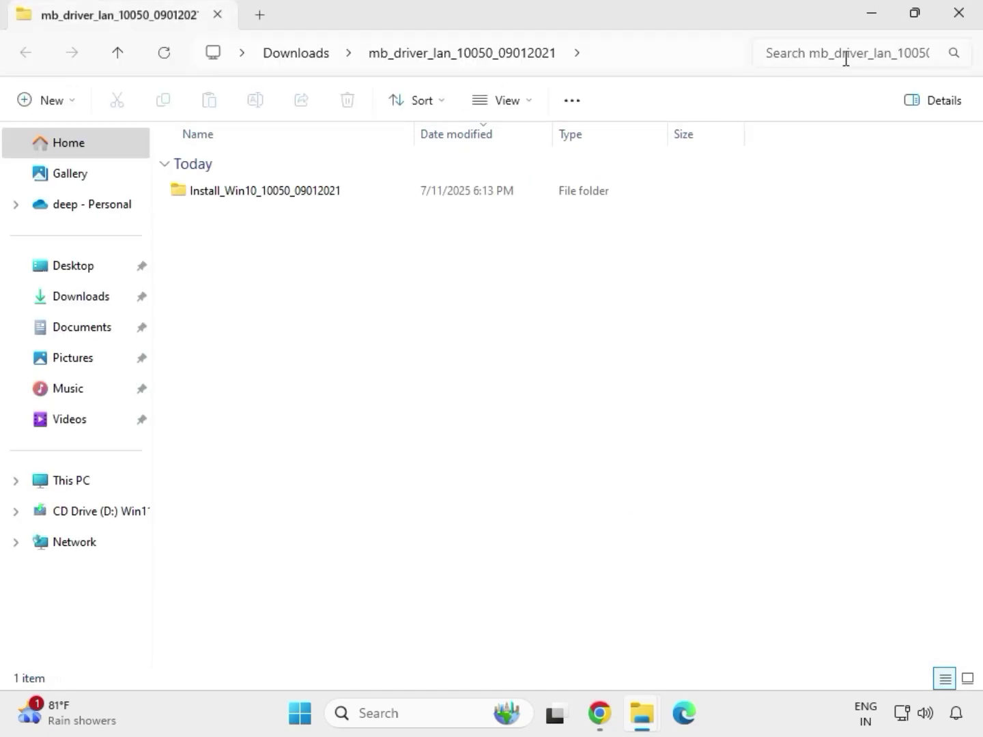
left_click(960, 14)
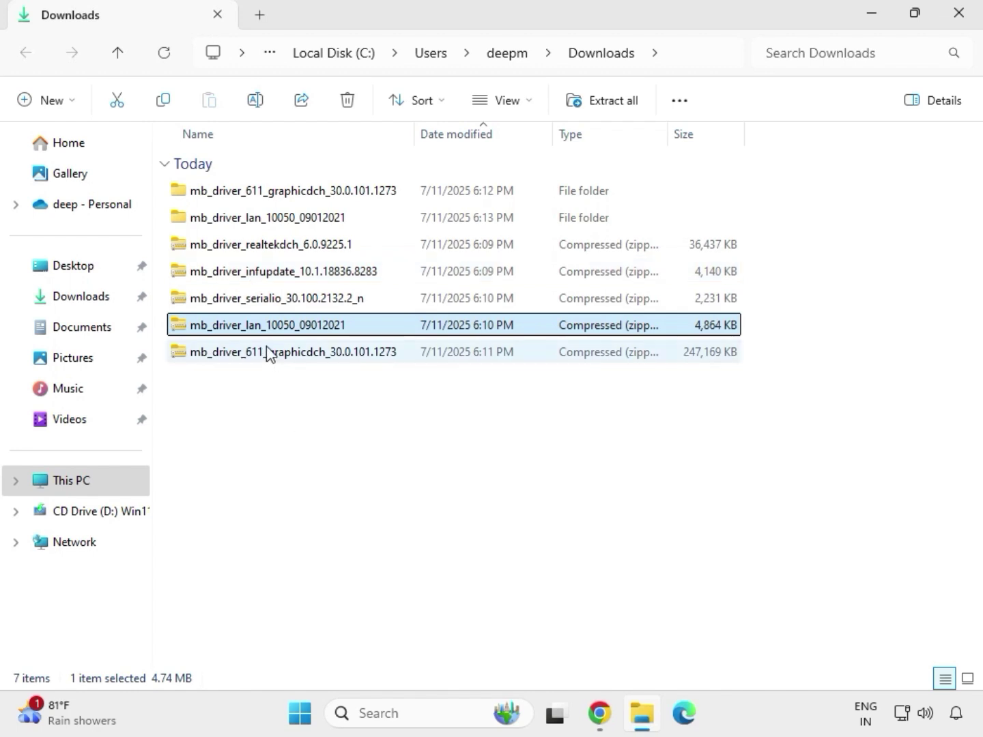
Extract the mb_driver_serialio_30.100.2132.2_n archive to its default folder in Downloads and close the extracted files' window
left_click(245, 303)
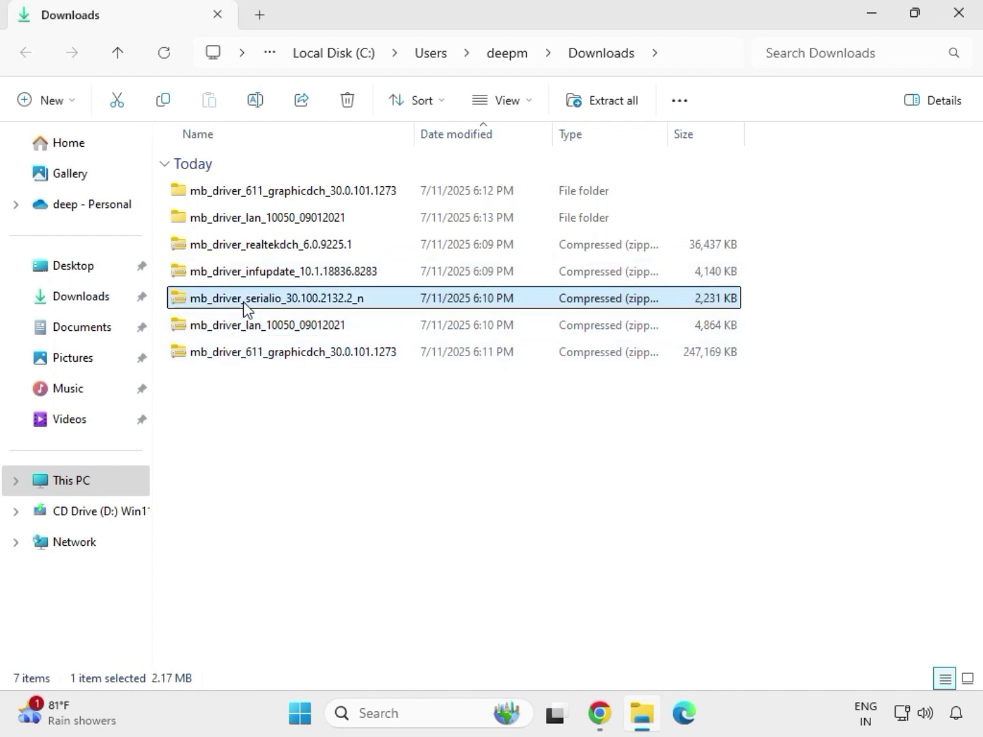
right_click(244, 302)
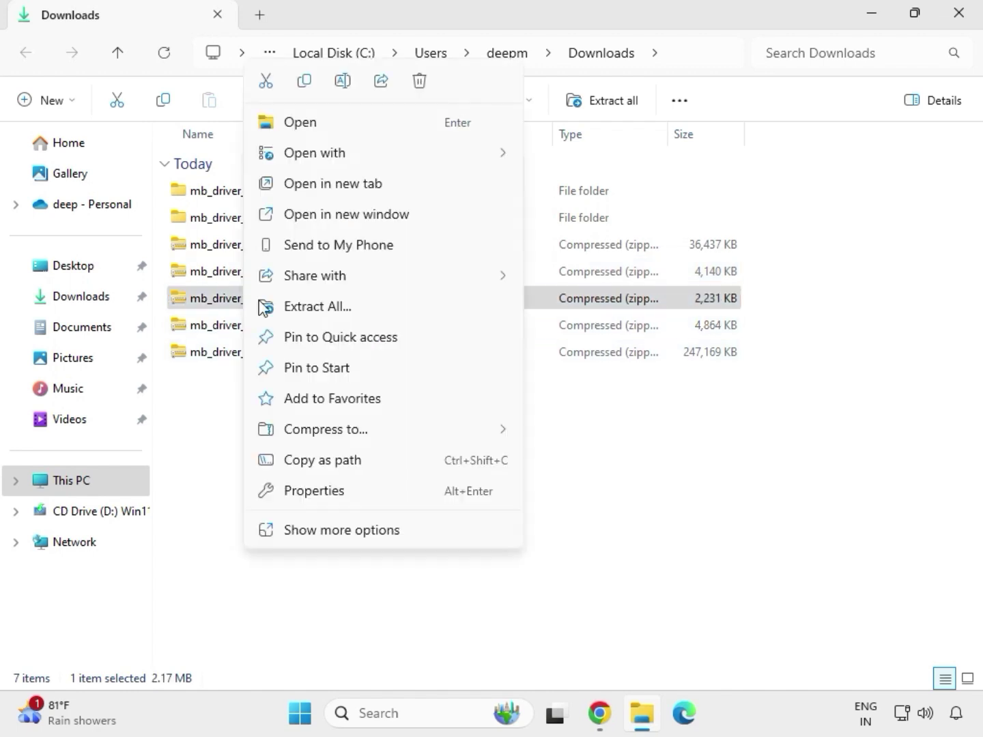
left_click(302, 307)
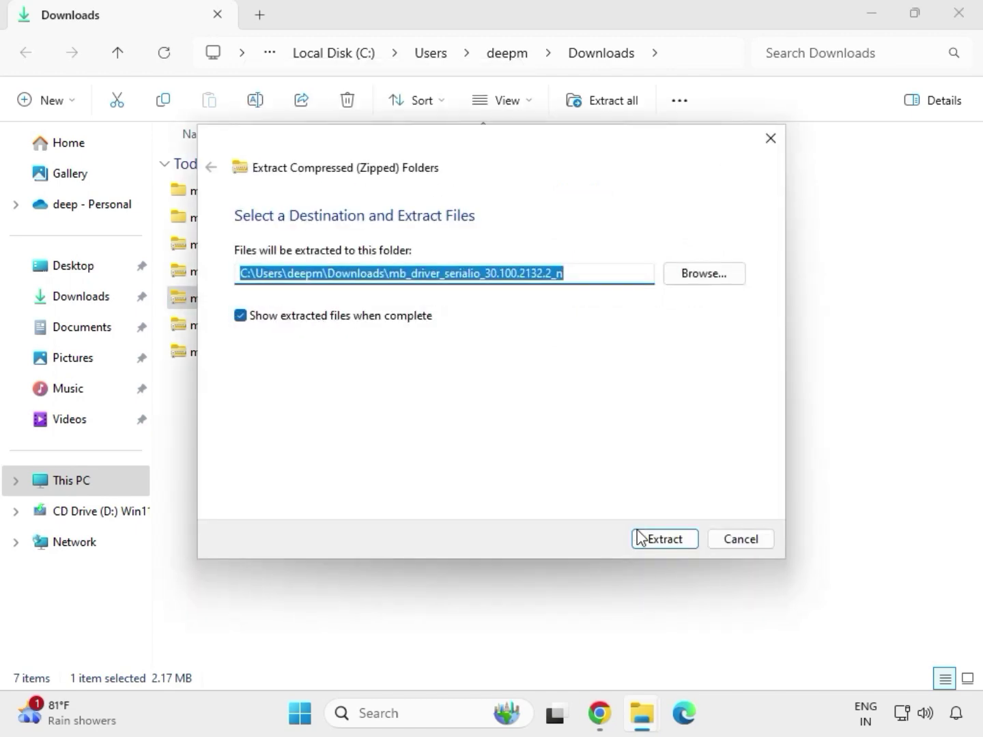
left_click(658, 539)
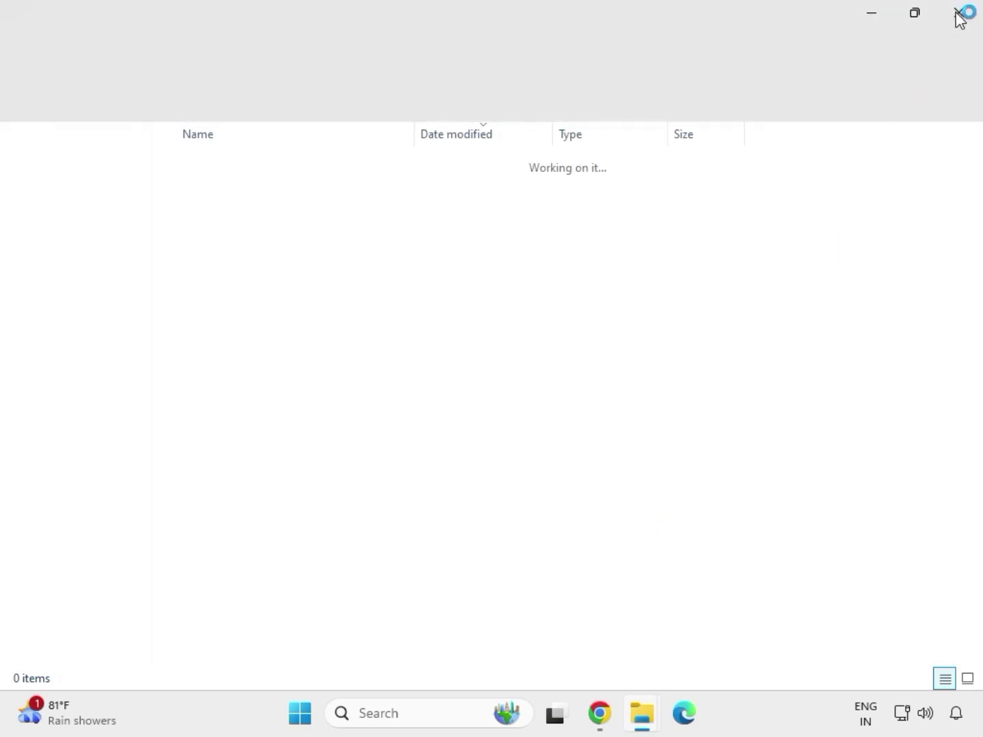
left_click(959, 19)
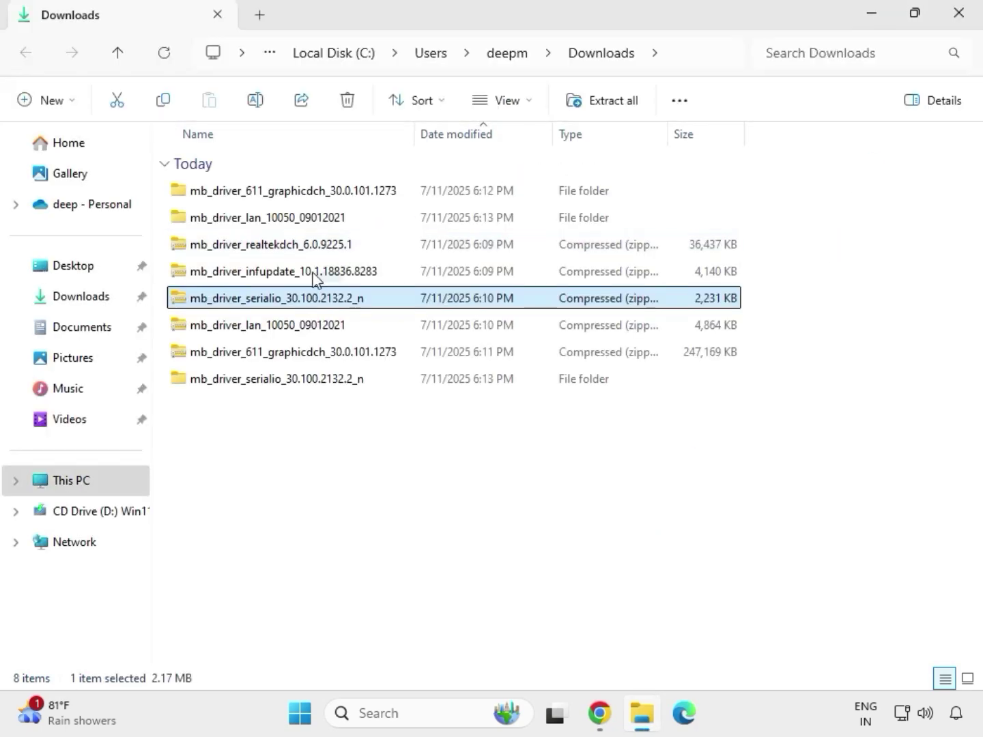
Extract the mb_driver_infupdate_10.1.18836.8283 archive to its default folder in Downloads and close the extracted files' window
left_click(255, 273)
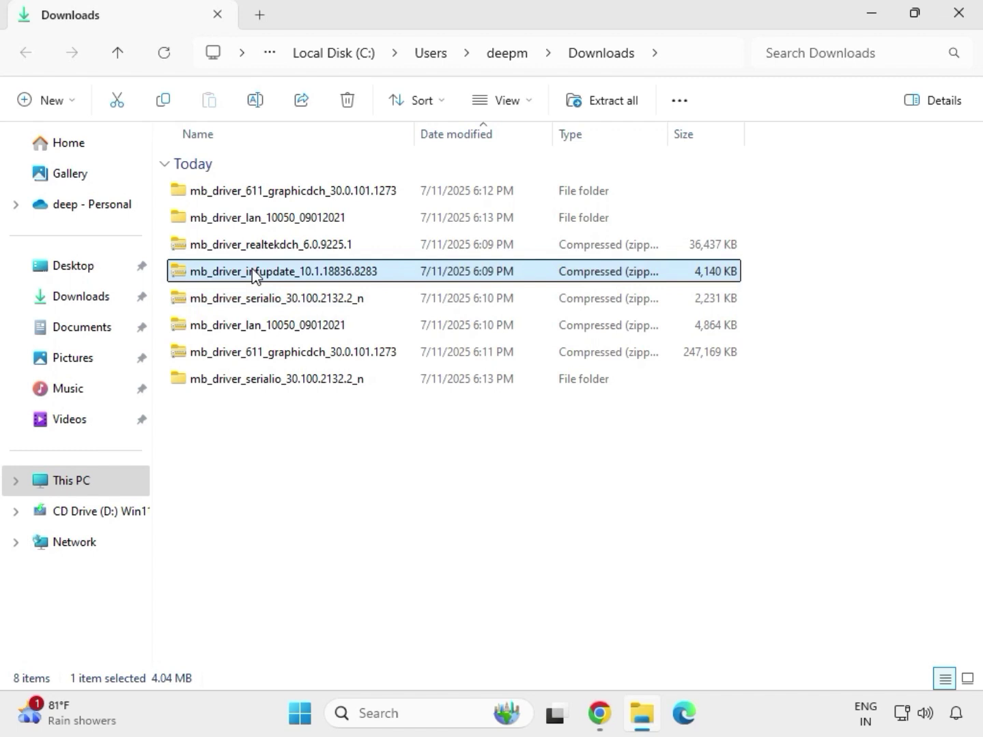
right_click(254, 275)
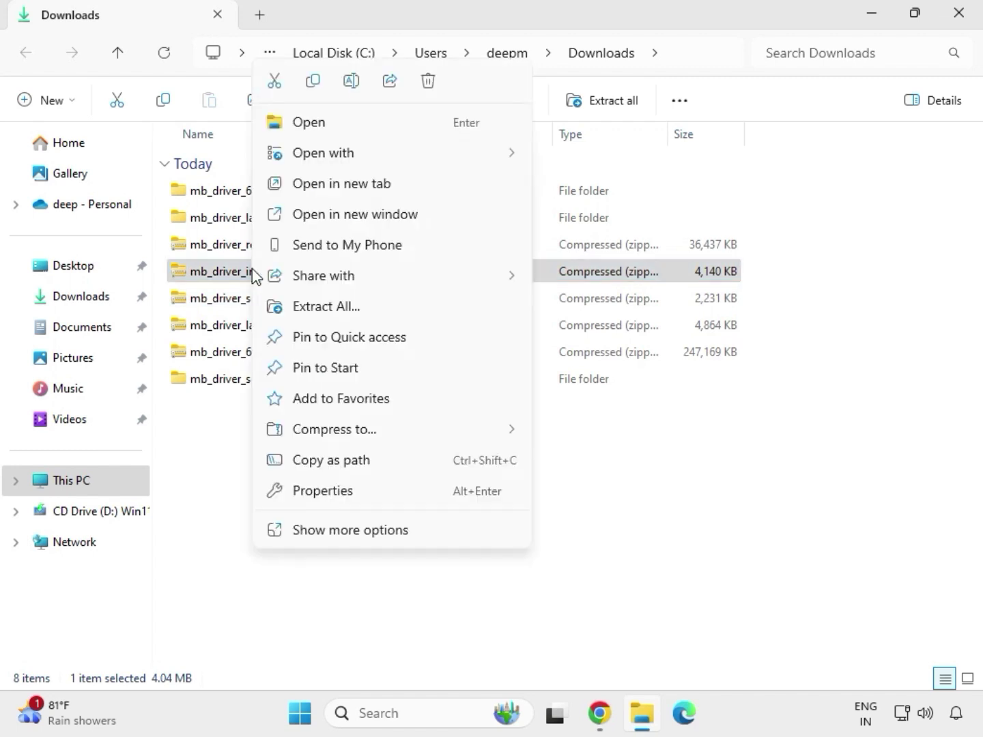
left_click(345, 308)
left_click(656, 541)
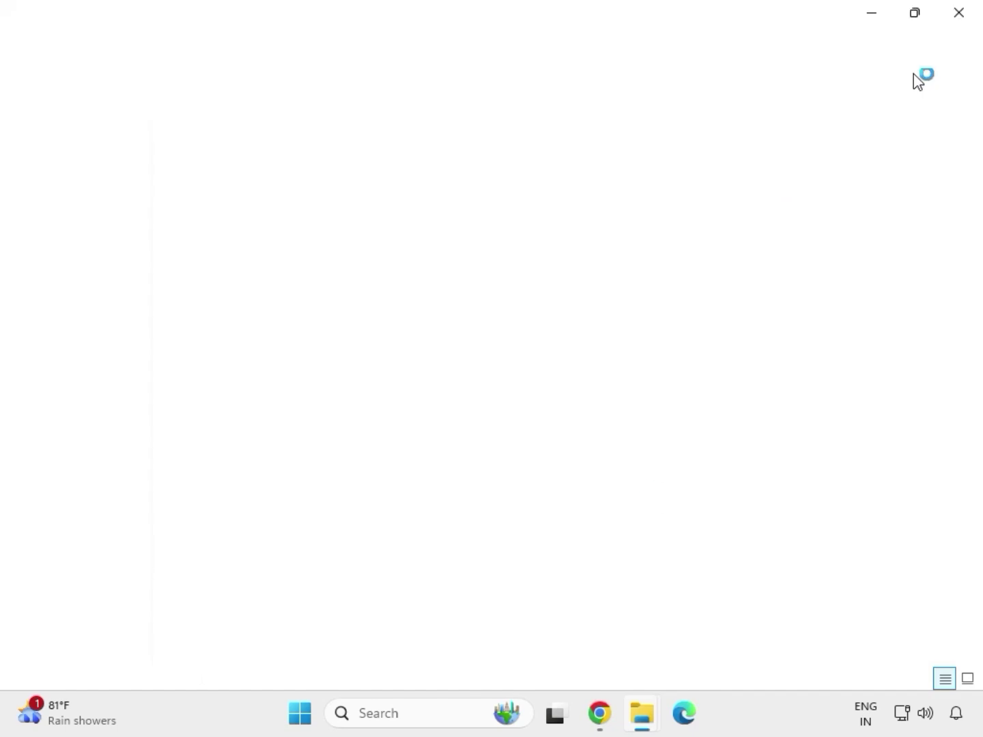
left_click(959, 14)
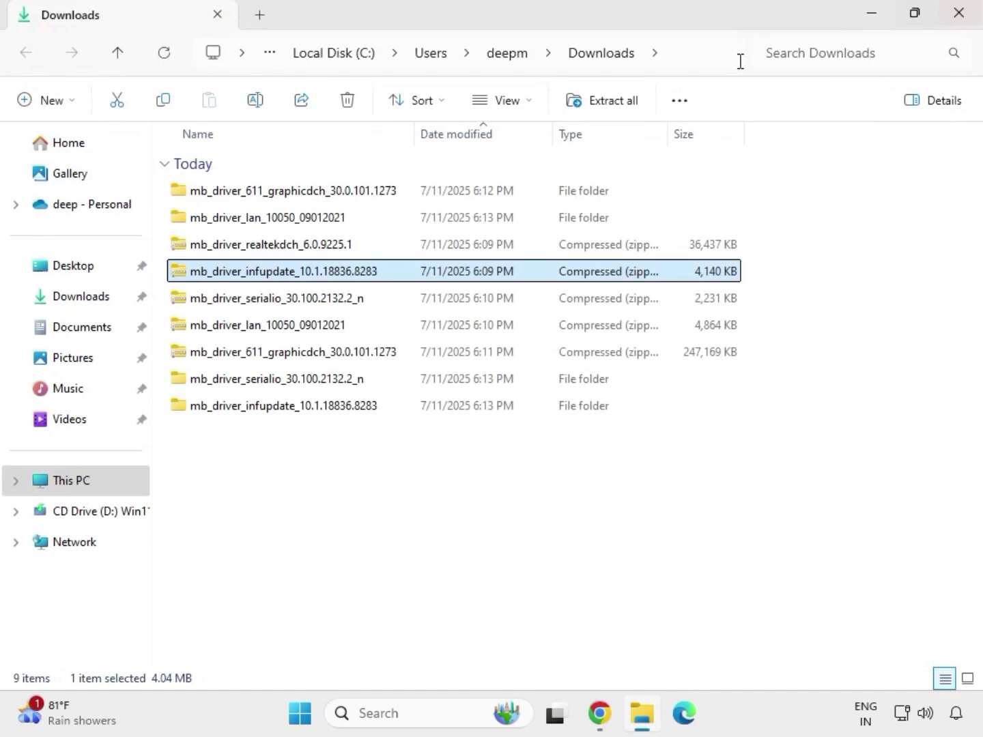
Extract the mb_driver_realtekdch_6.0.9225.1 archive to its default folder in Downloads and close the extracted files' window
left_click(263, 250)
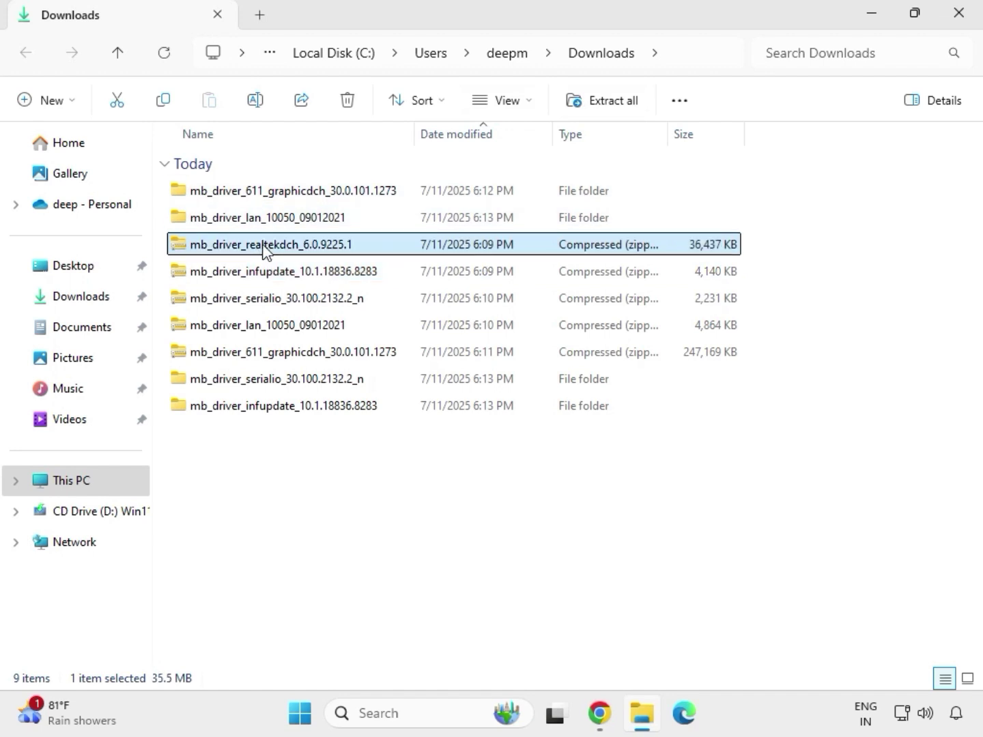
right_click(264, 250)
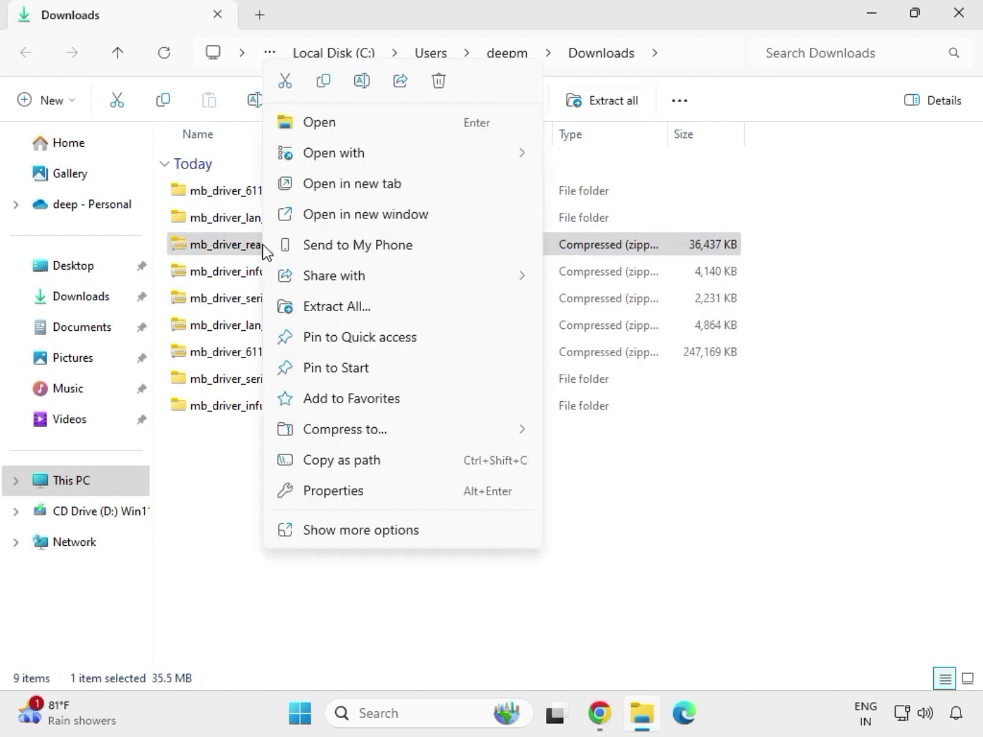
left_click(323, 309)
left_click(645, 543)
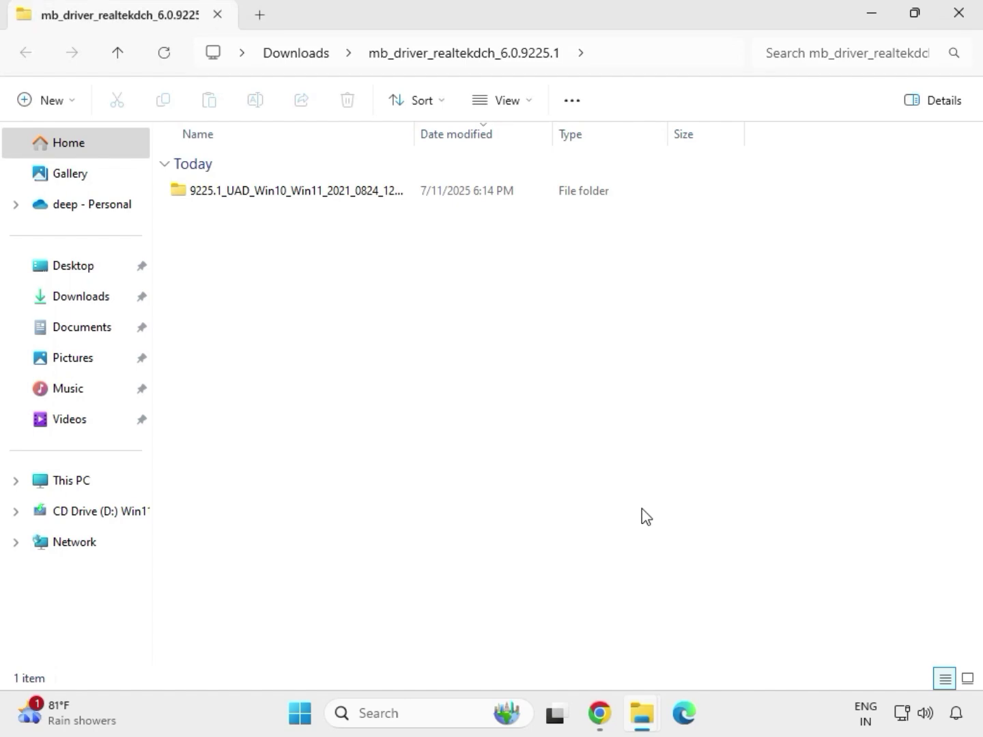
left_click(961, 25)
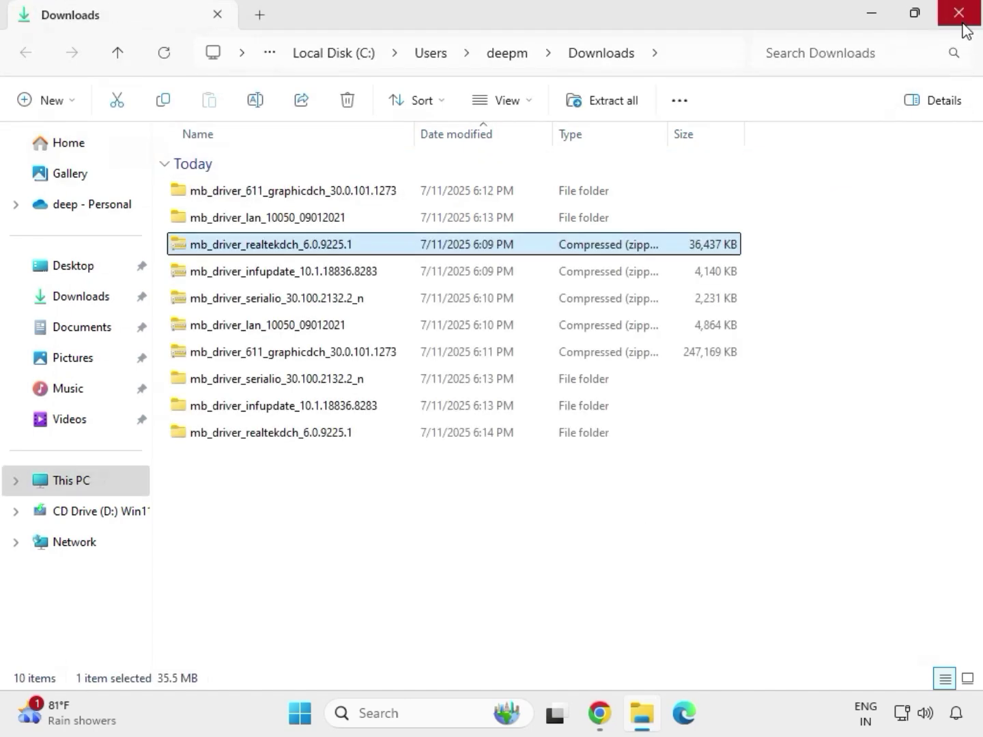
Clear the file selection in the Downloads folder and refresh its file listing
left_click(464, 546)
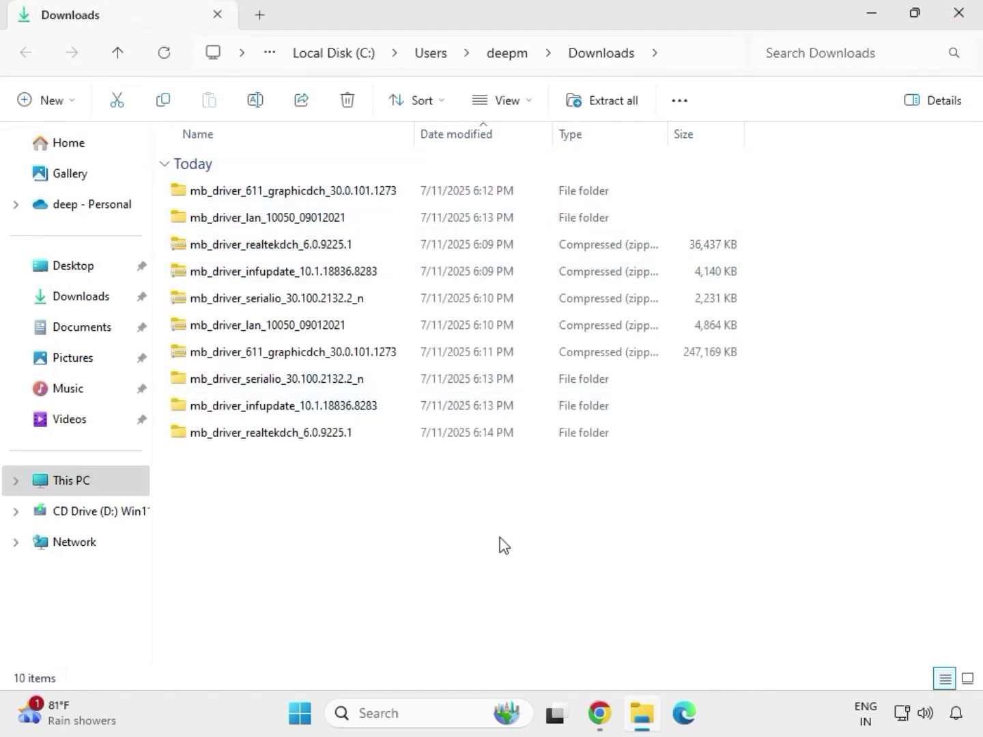
right_click(462, 532)
left_click(436, 505)
right_click(437, 505)
left_click(412, 501)
right_click(415, 500)
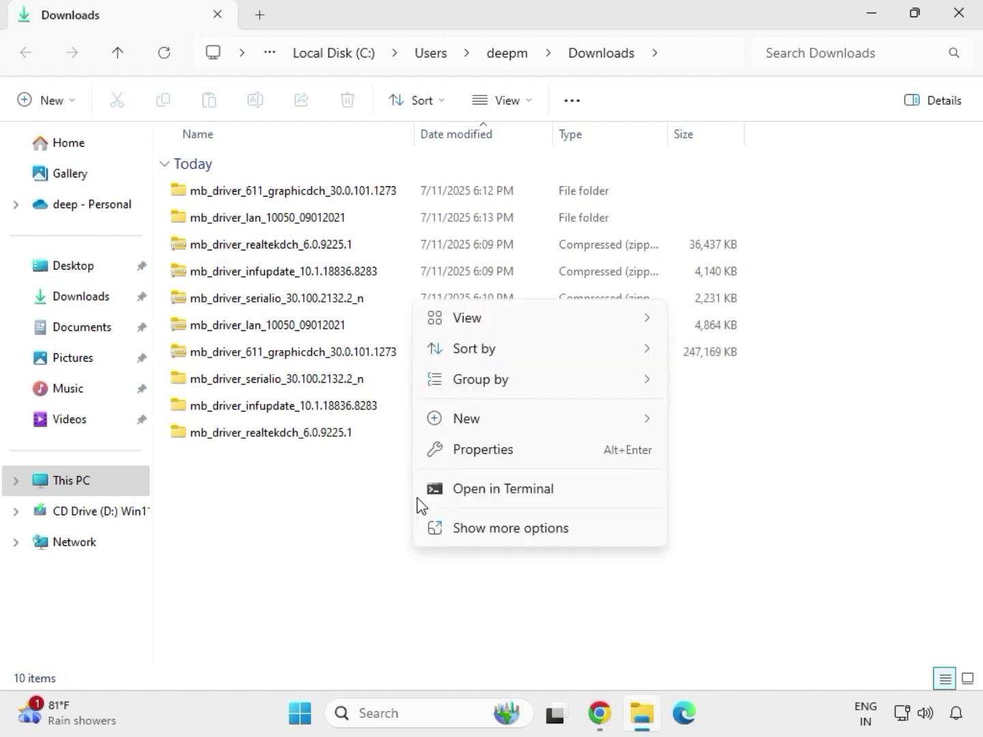
mouse_move(465, 428)
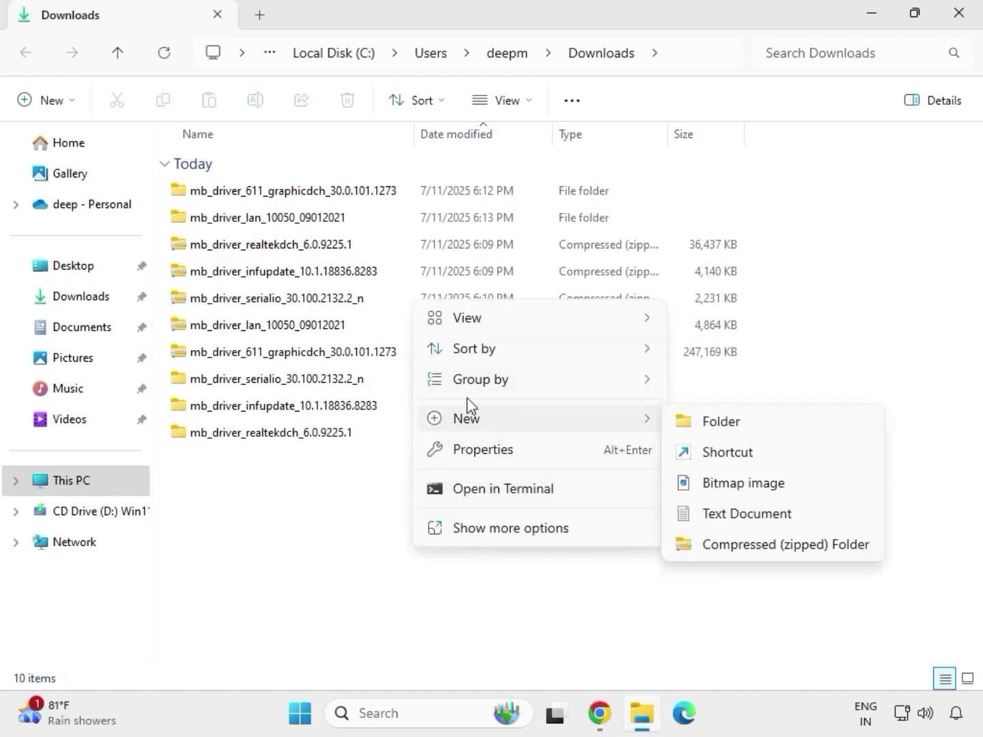
left_click(391, 485)
right_click(392, 486)
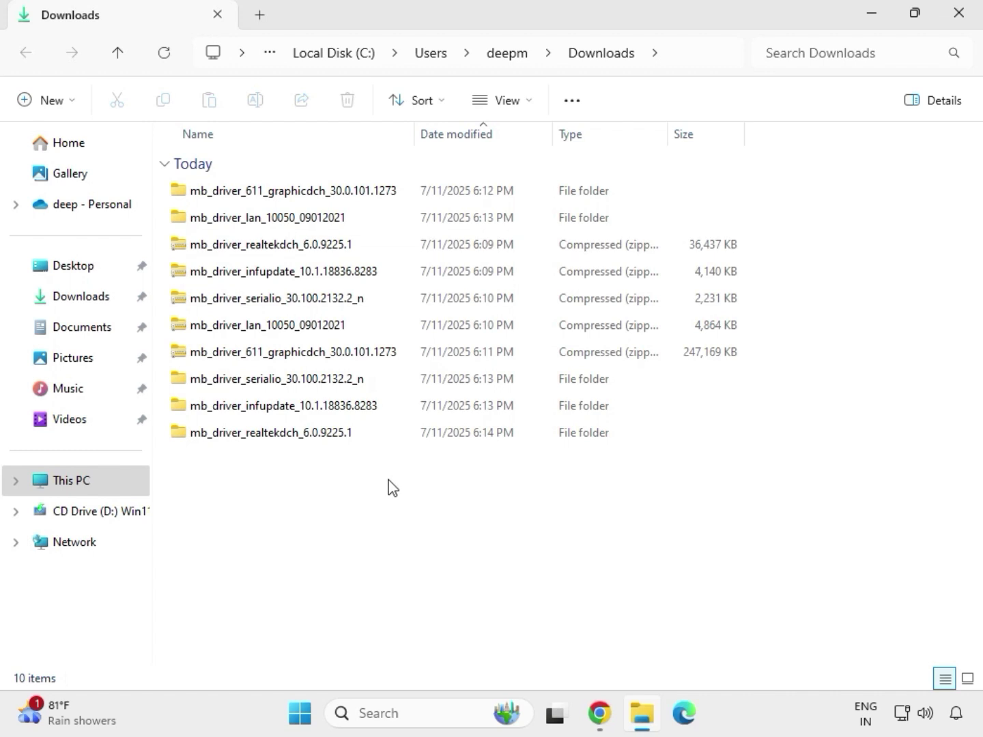
left_click(444, 502)
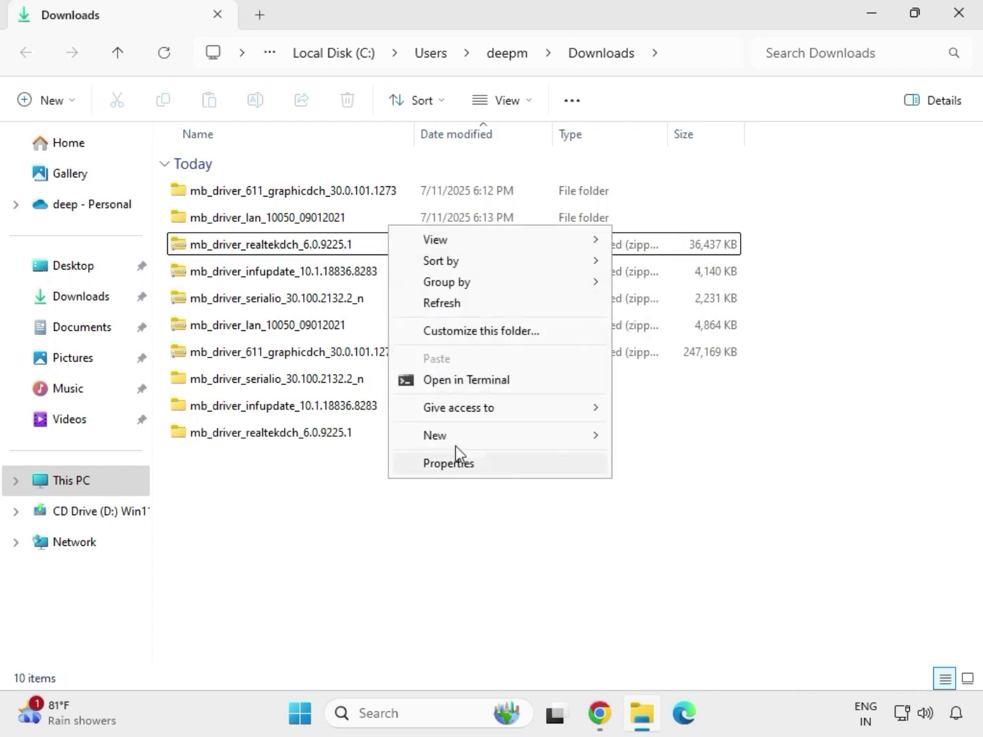
left_click(452, 303)
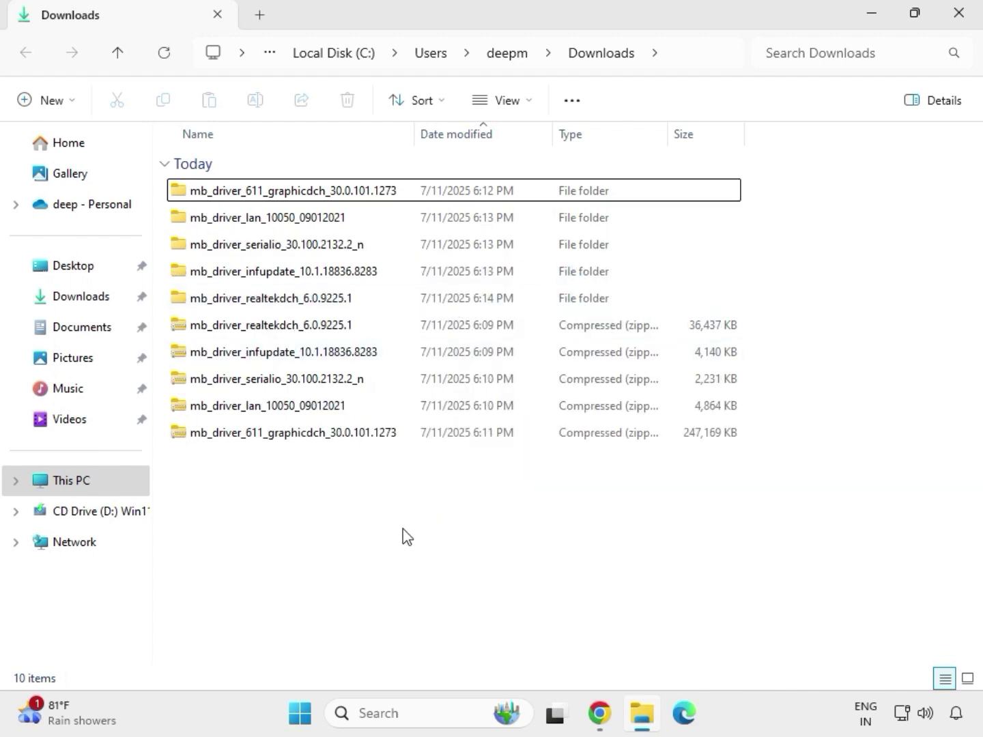
Run the application in the extracted mb_driver_611_graphicdch_30.0.101.1273 folder as administrator, allow it to make changes, and close the folder window
left_click_drag(757, 313, 489, 198)
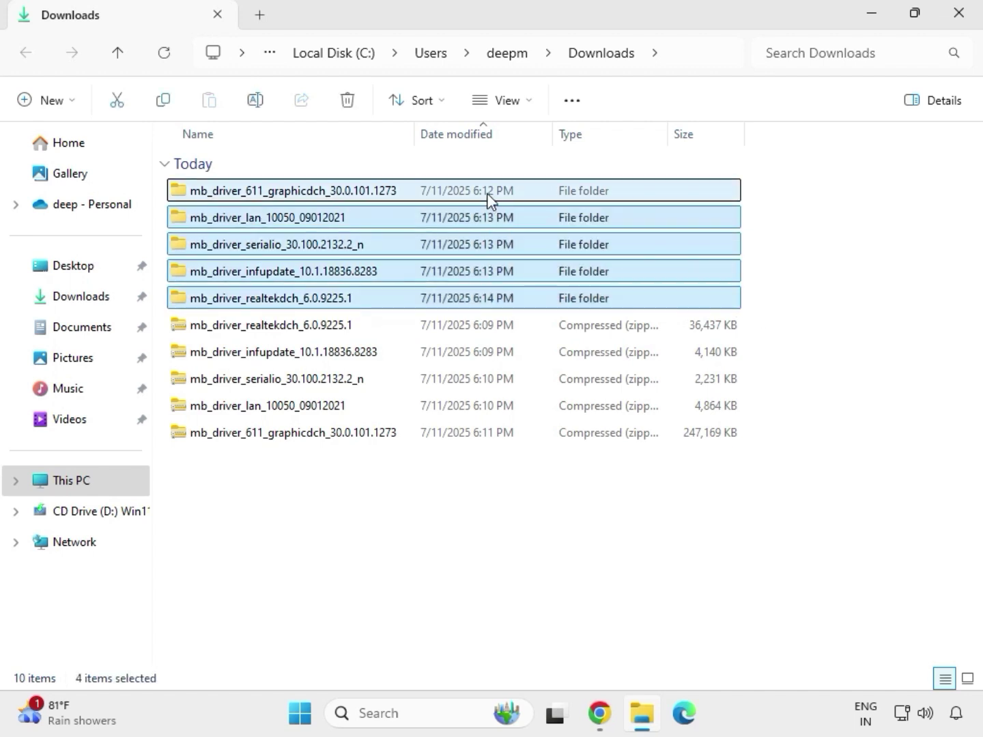
left_click(288, 194)
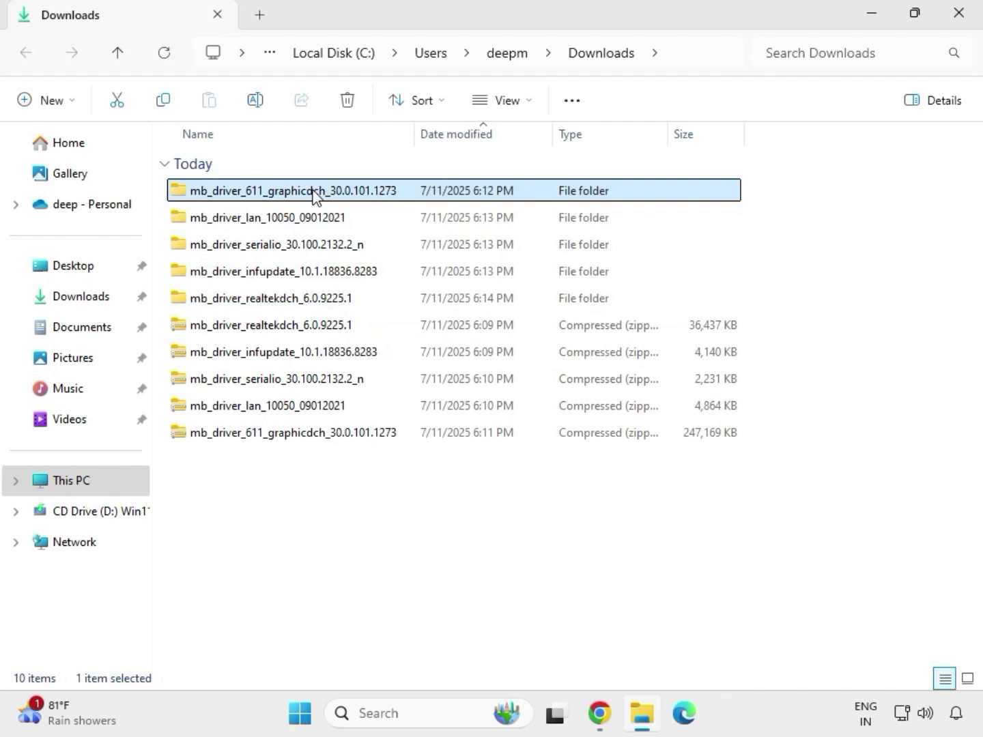
double_click(318, 193)
left_click(274, 195)
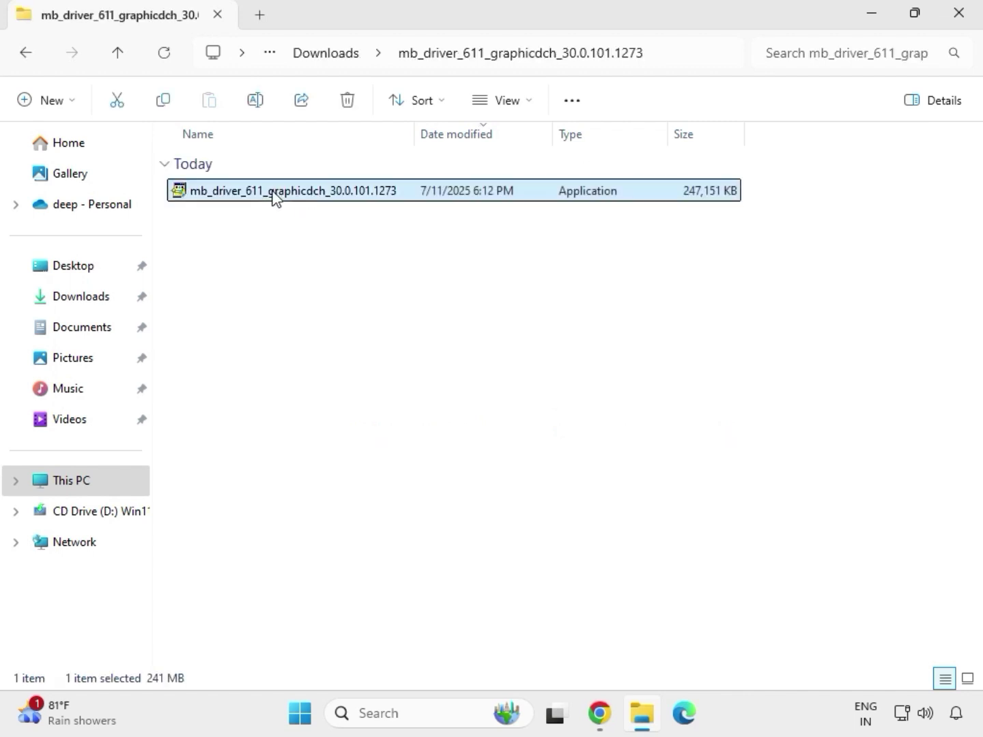
right_click(274, 197)
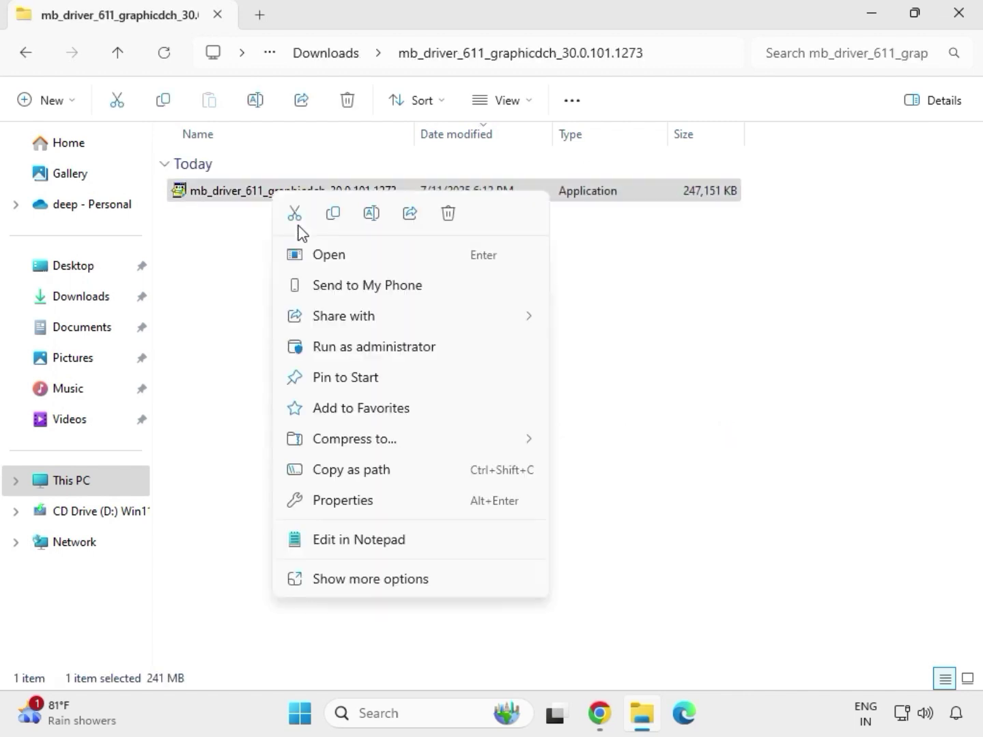
left_click(359, 349)
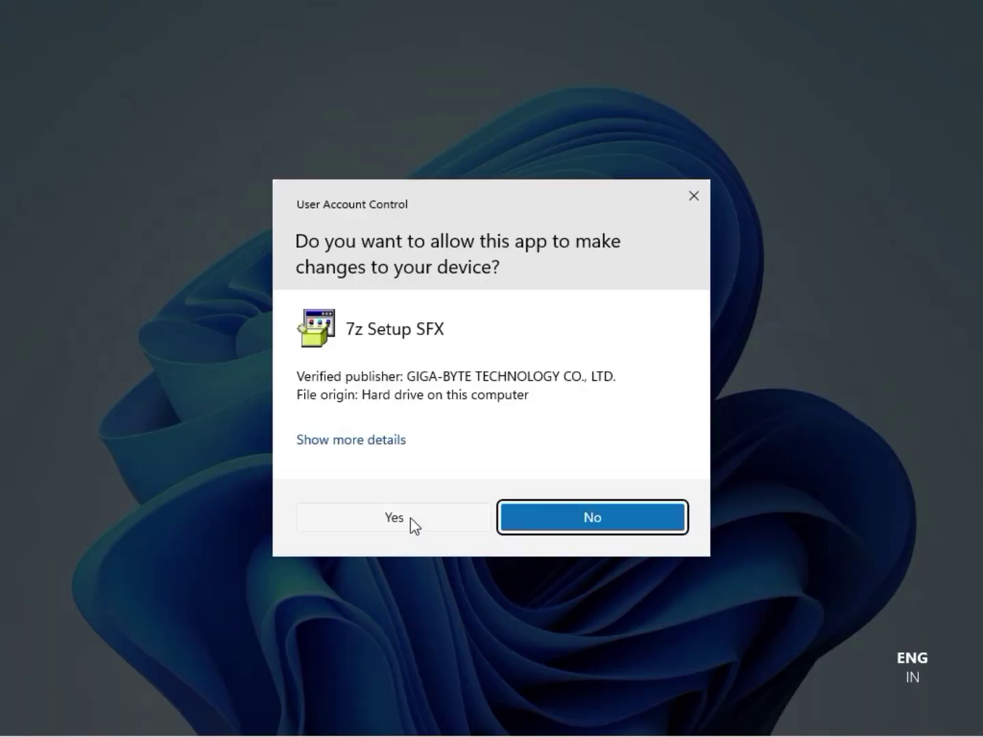
left_click(411, 517)
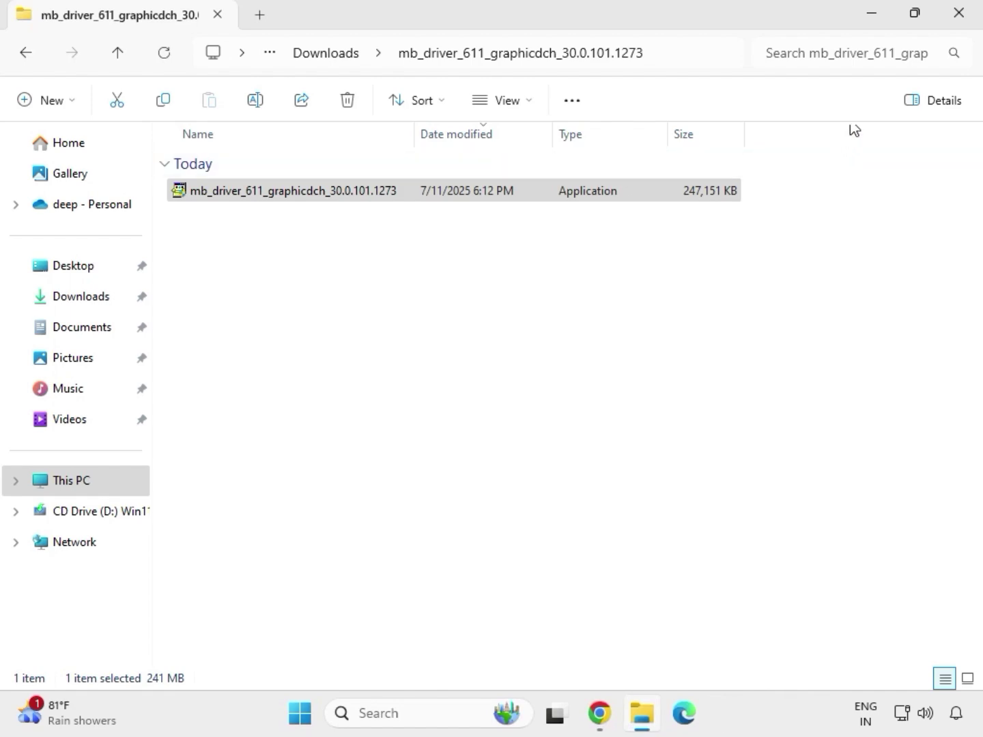
left_click(969, 24)
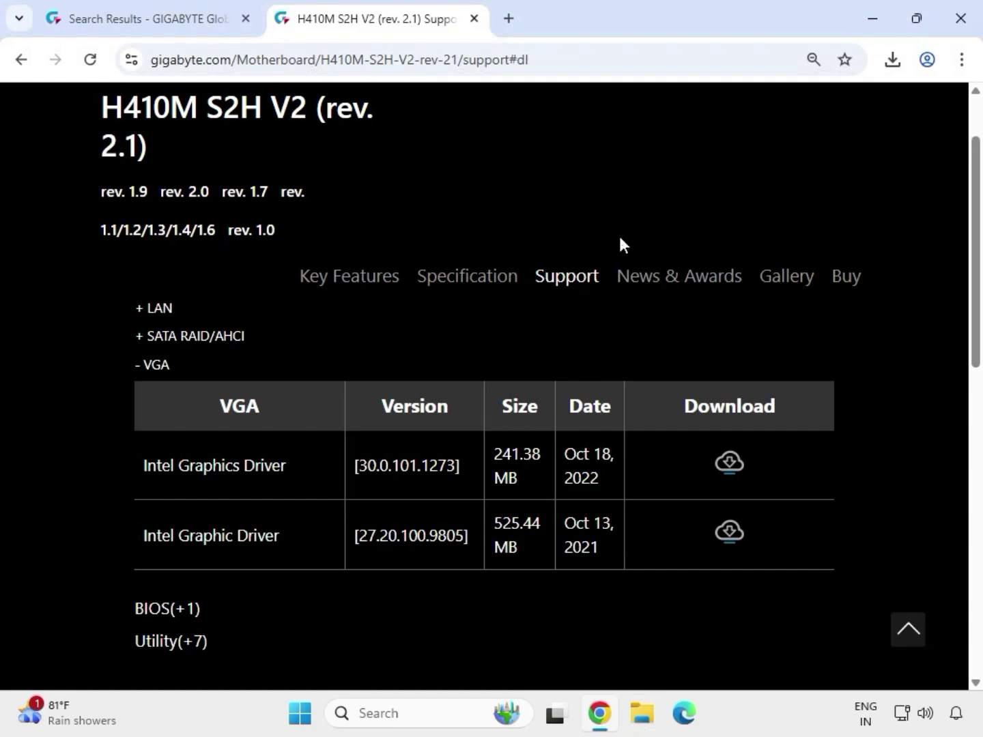
Switch to File Explorer and open the extracted mb_driver_lan_10050_09012021 folder in Downloads
left_click(644, 725)
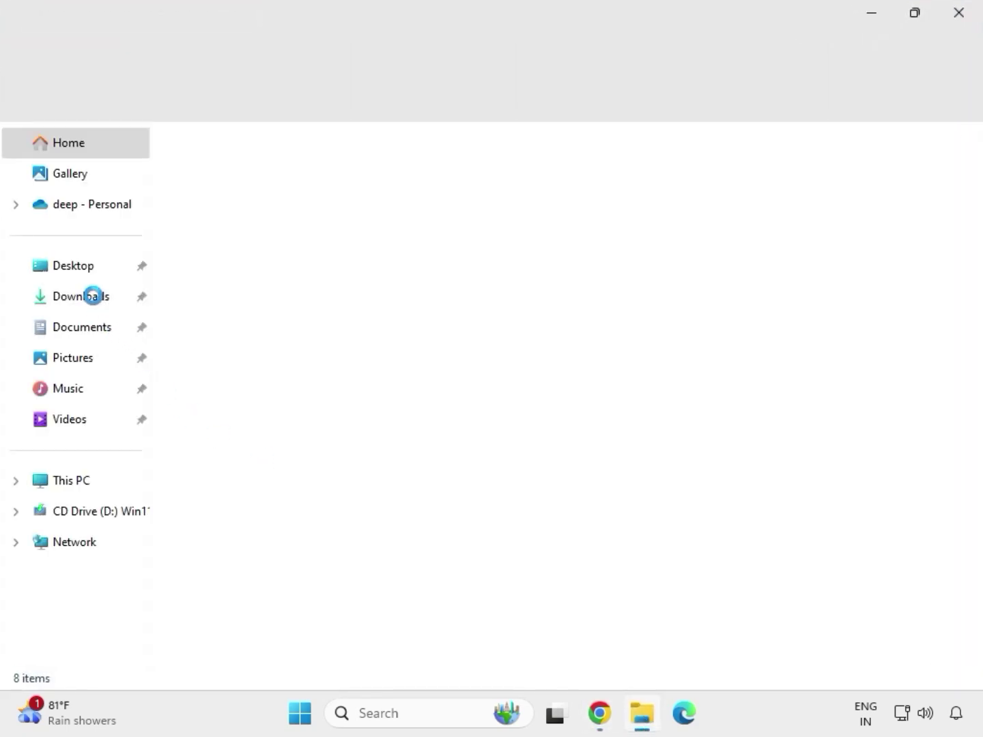
left_click(93, 298)
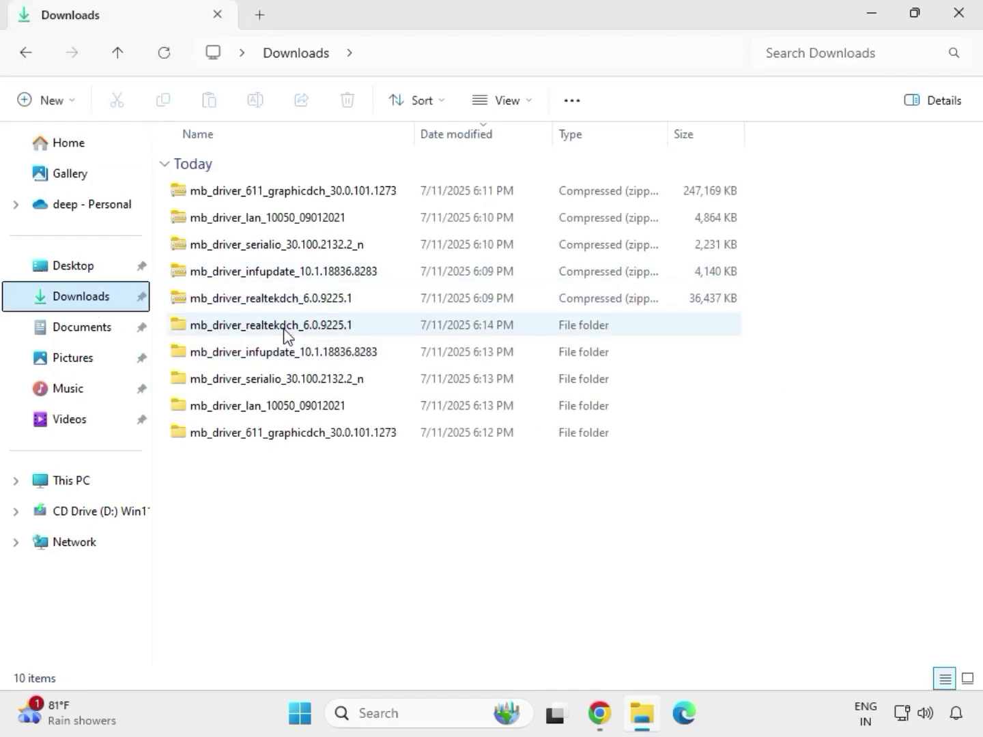
left_click(279, 326)
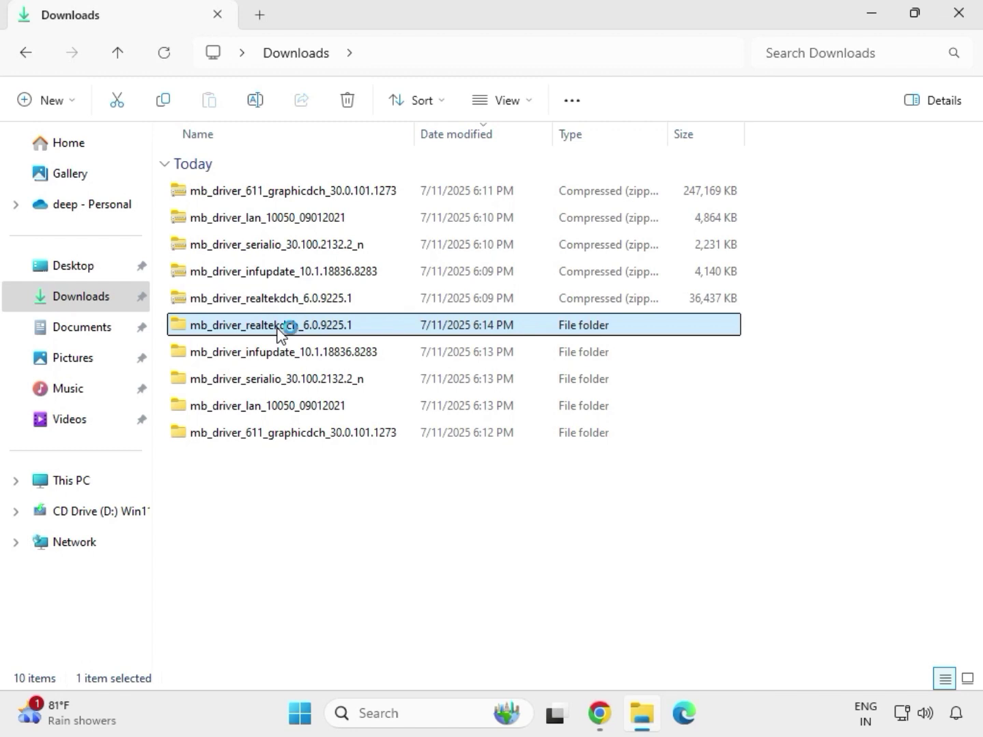
left_click(317, 434)
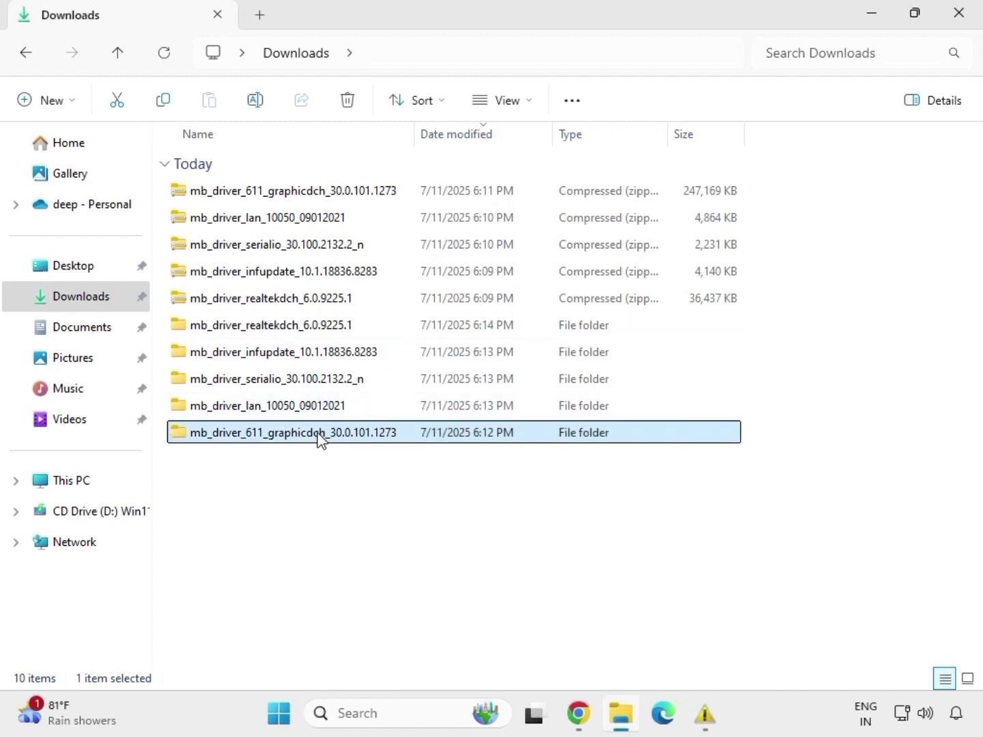
left_click(308, 409)
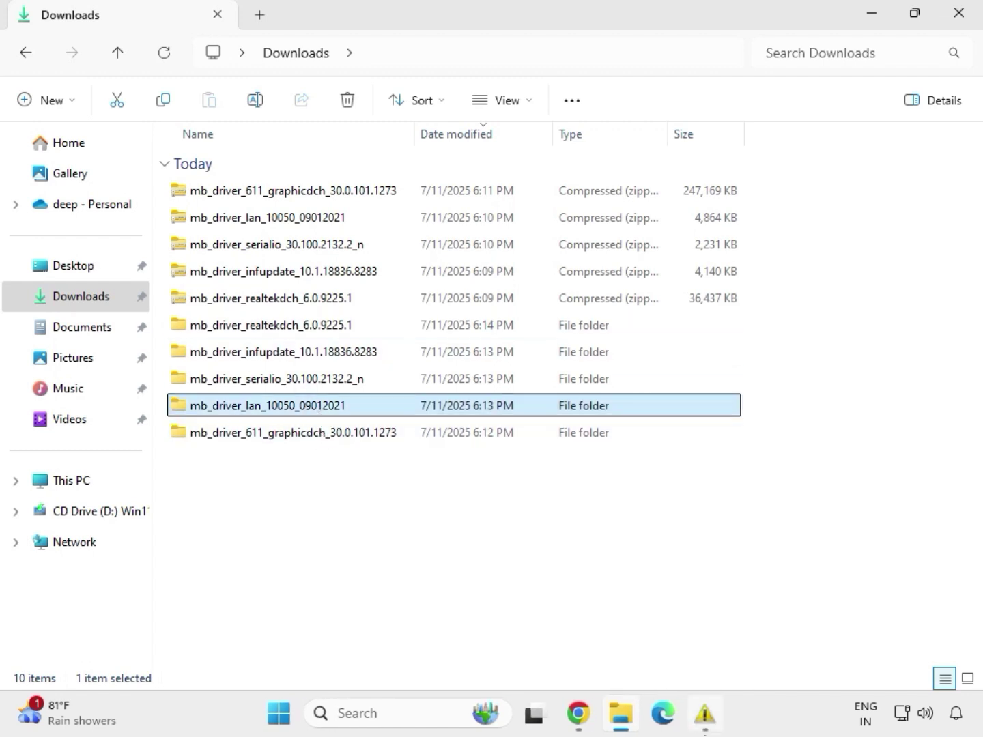
double_click(305, 408)
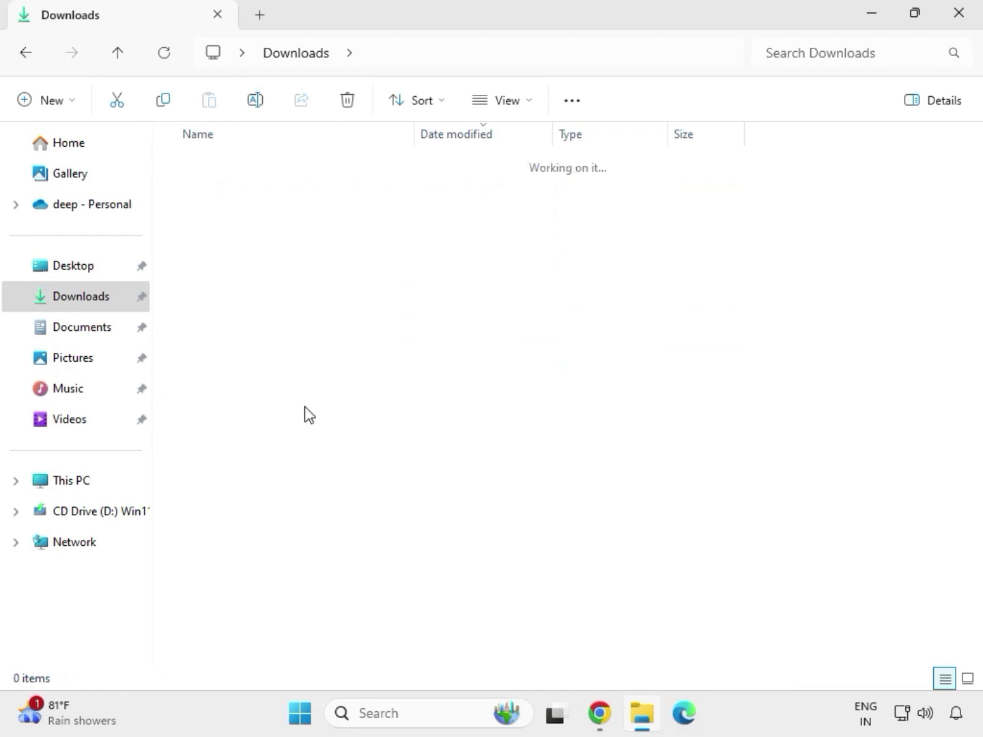
Run the Install_Win10_10050_09012021 application from its subfolder and allow it to make changes to the device
double_click(246, 203)
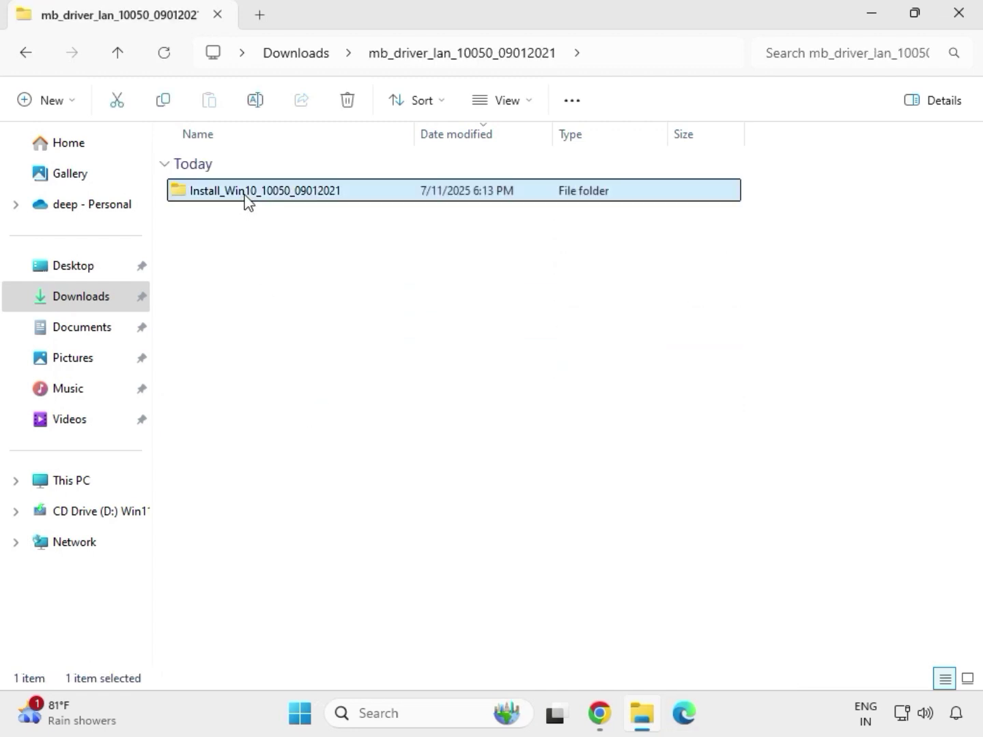
left_click(247, 200)
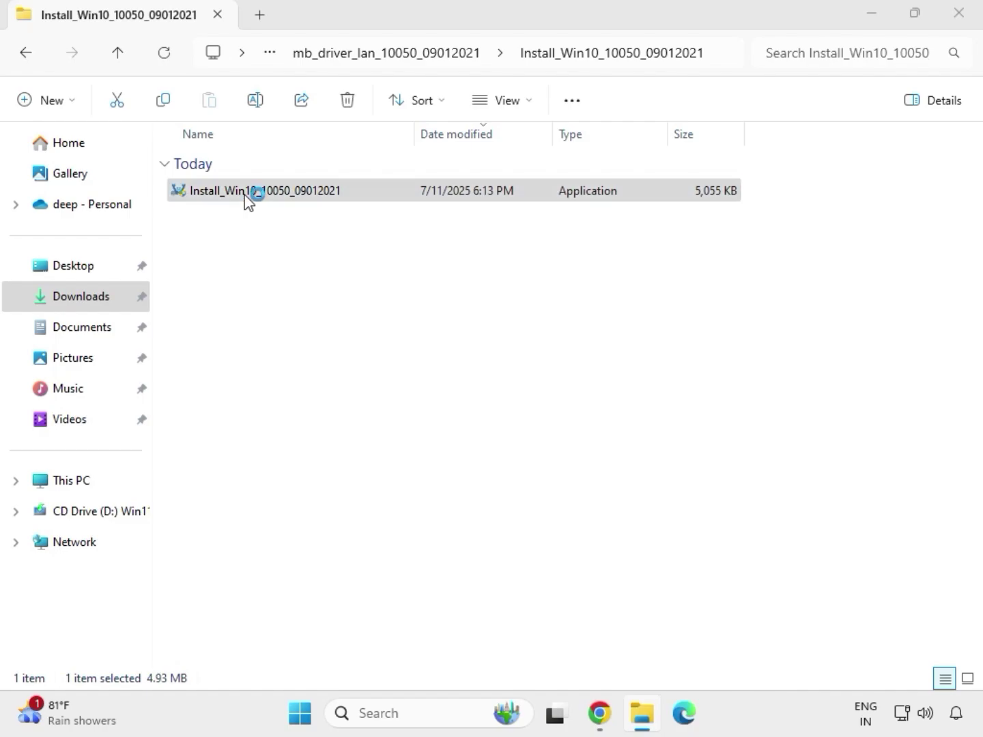
double_click(248, 200)
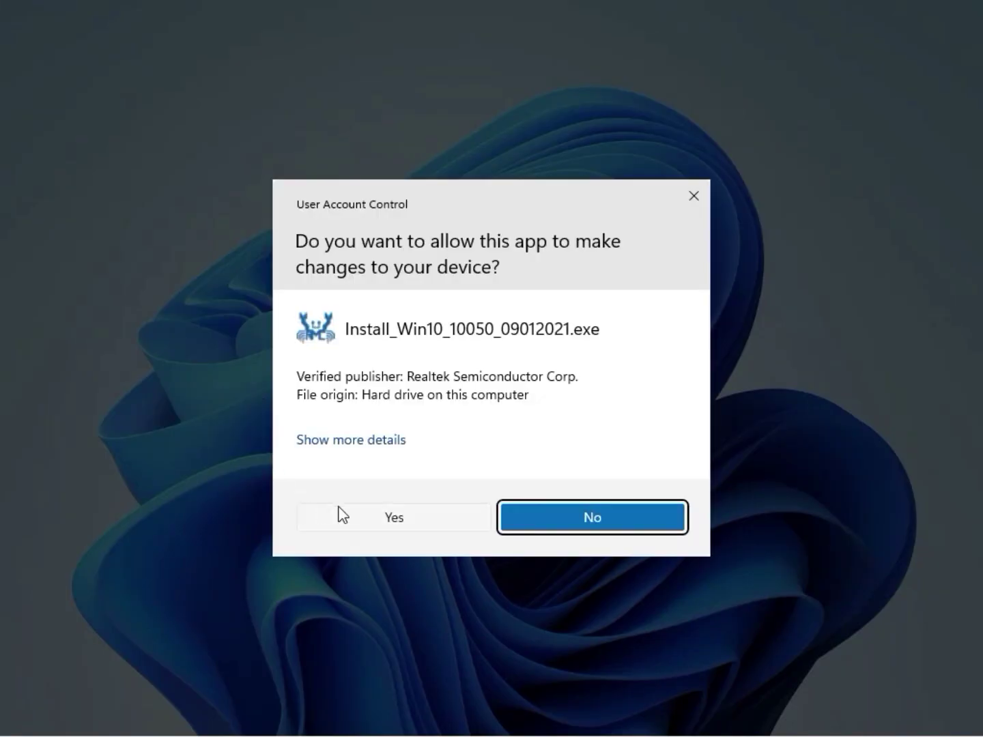
left_click(378, 516)
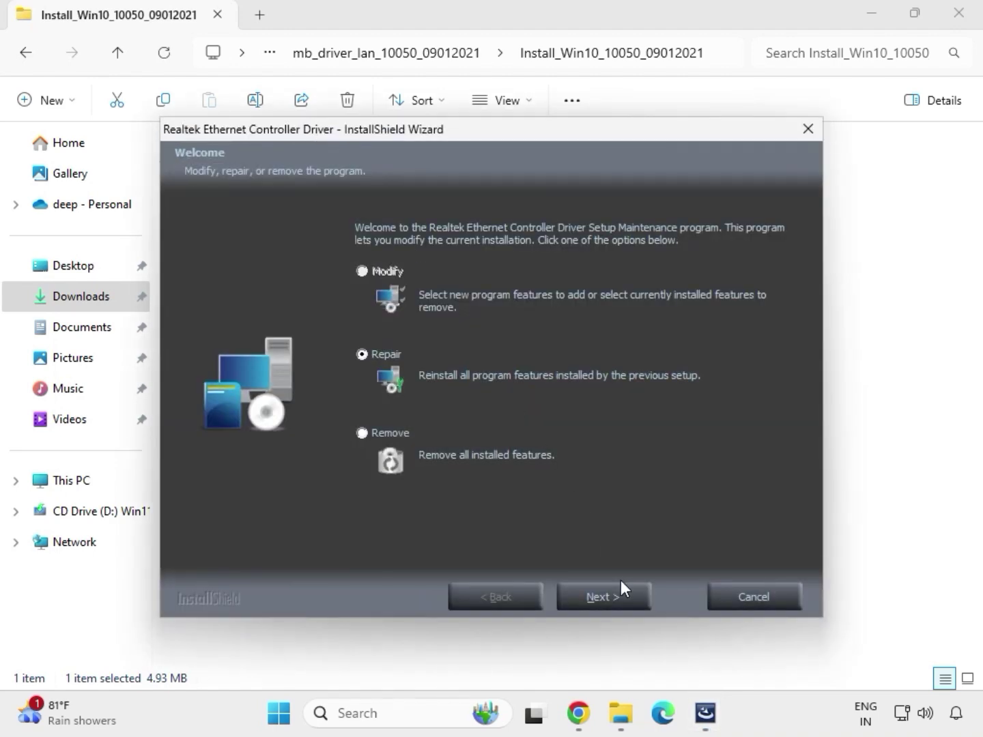
Repair the Realtek Ethernet Controller Driver with the Repair option, finish the wizard, and return to the Downloads folder
left_click(628, 598)
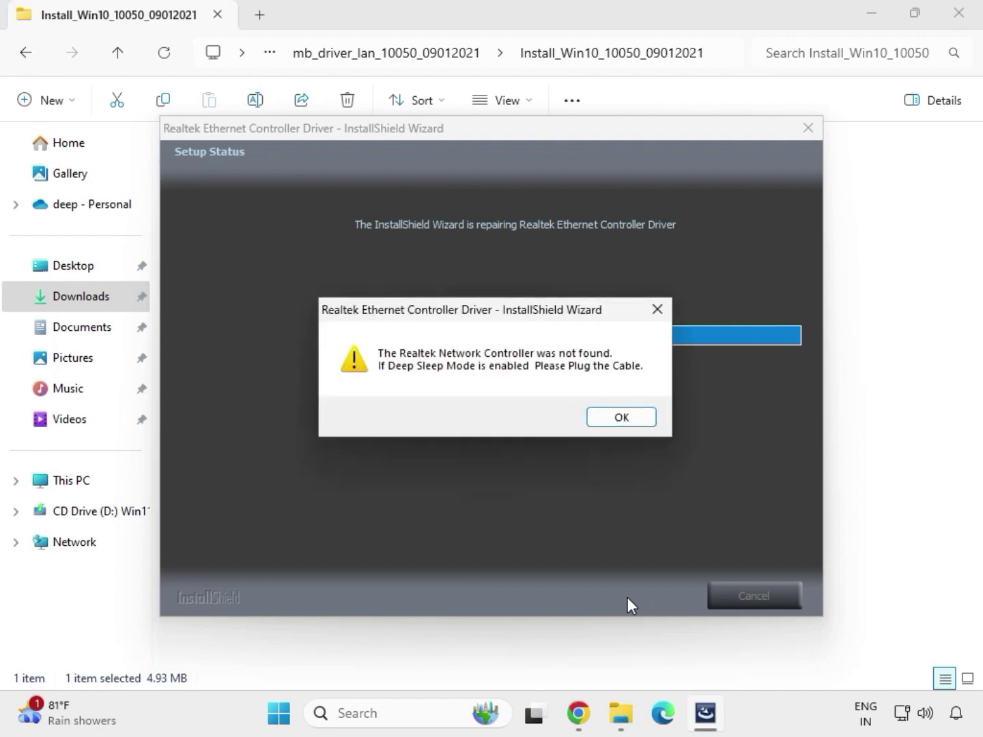
left_click(601, 413)
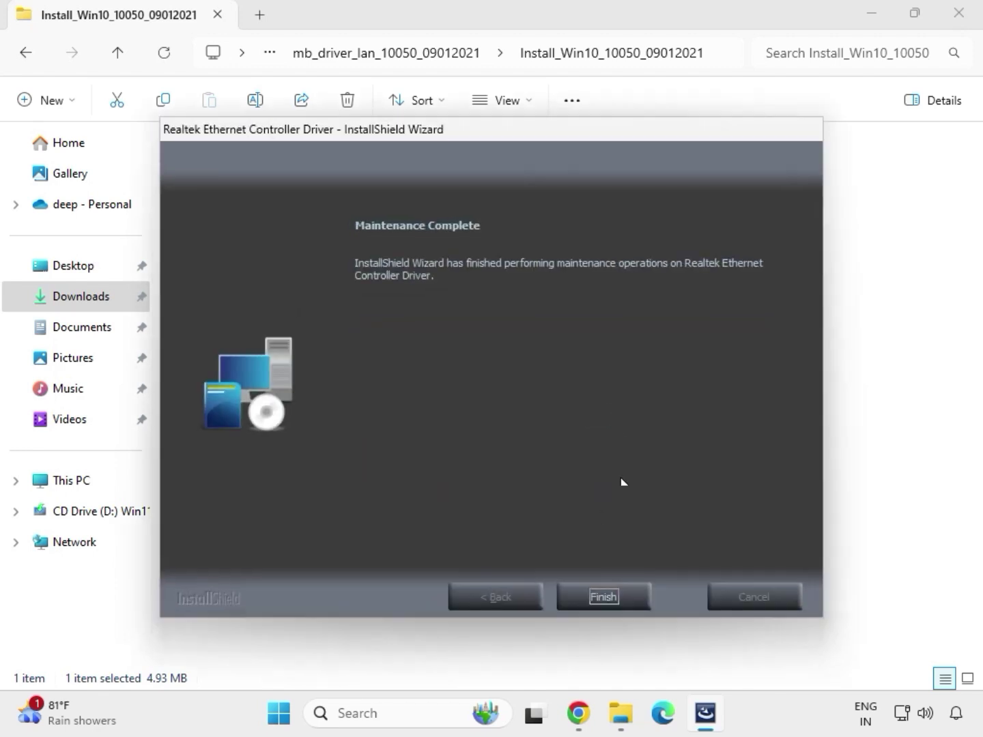
left_click(606, 595)
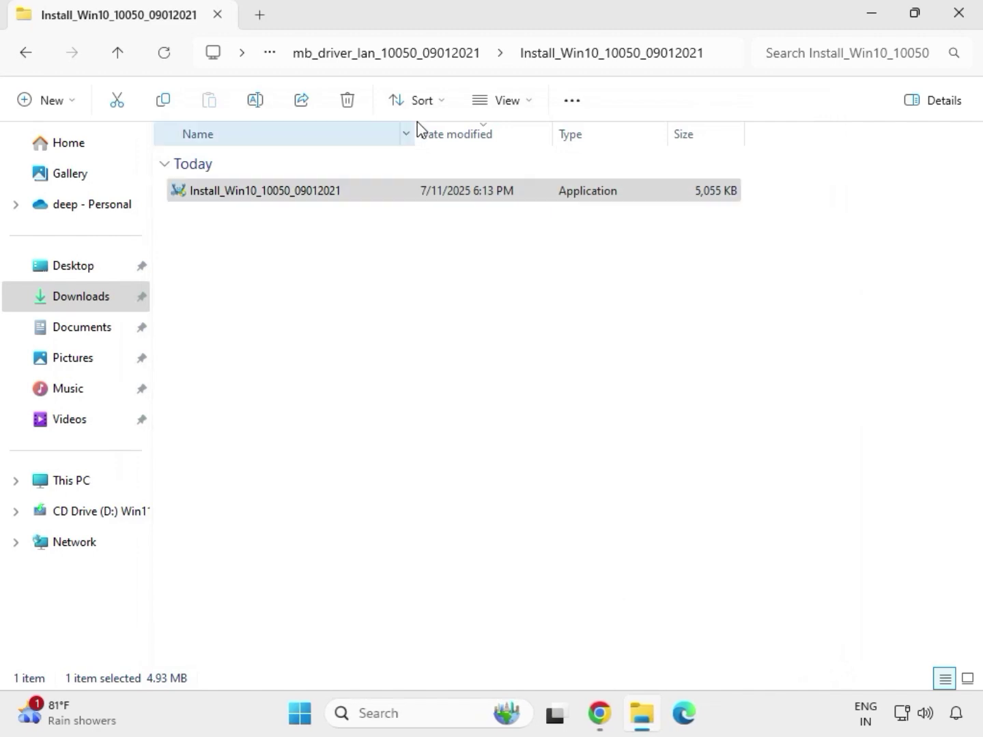
left_click(27, 55)
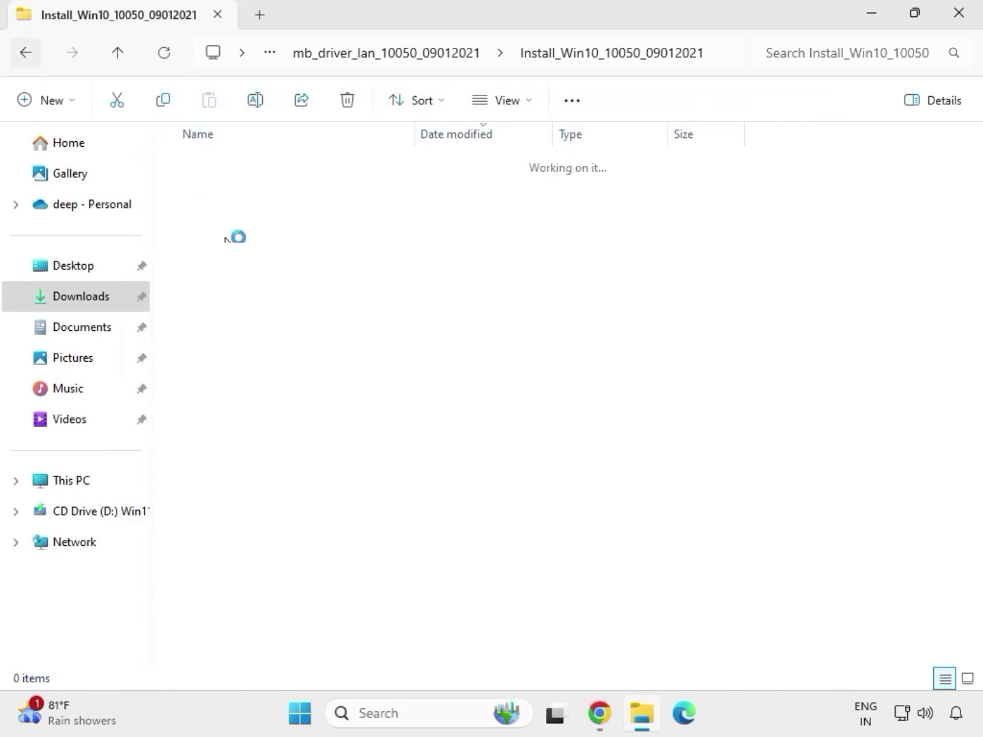
left_click(21, 55)
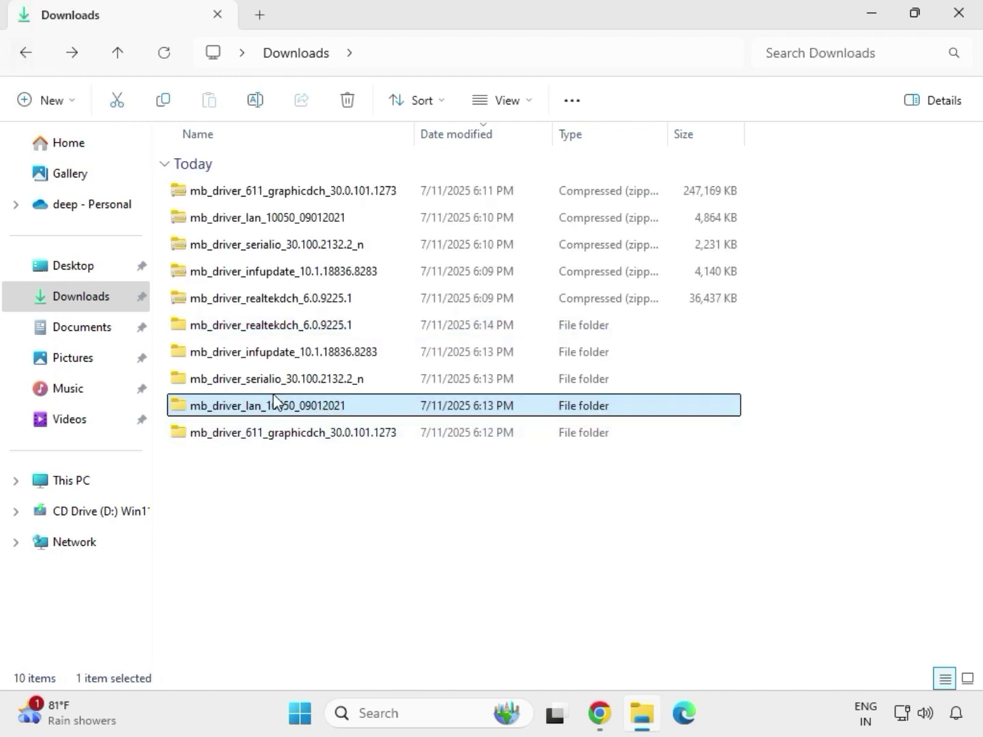
Try to install the Intel Serial IO driver by running SetupSerialIO from the mb_driver_serialio_30.100.2132.2_n folder as administrator, and return to Downloads
double_click(277, 380)
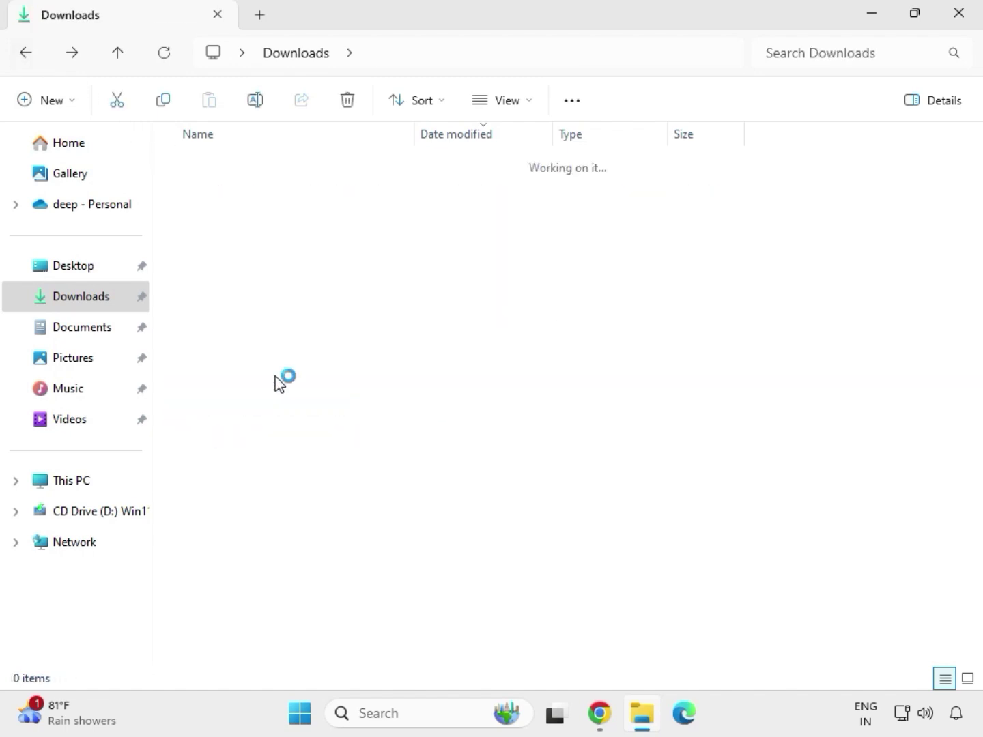
double_click(292, 193)
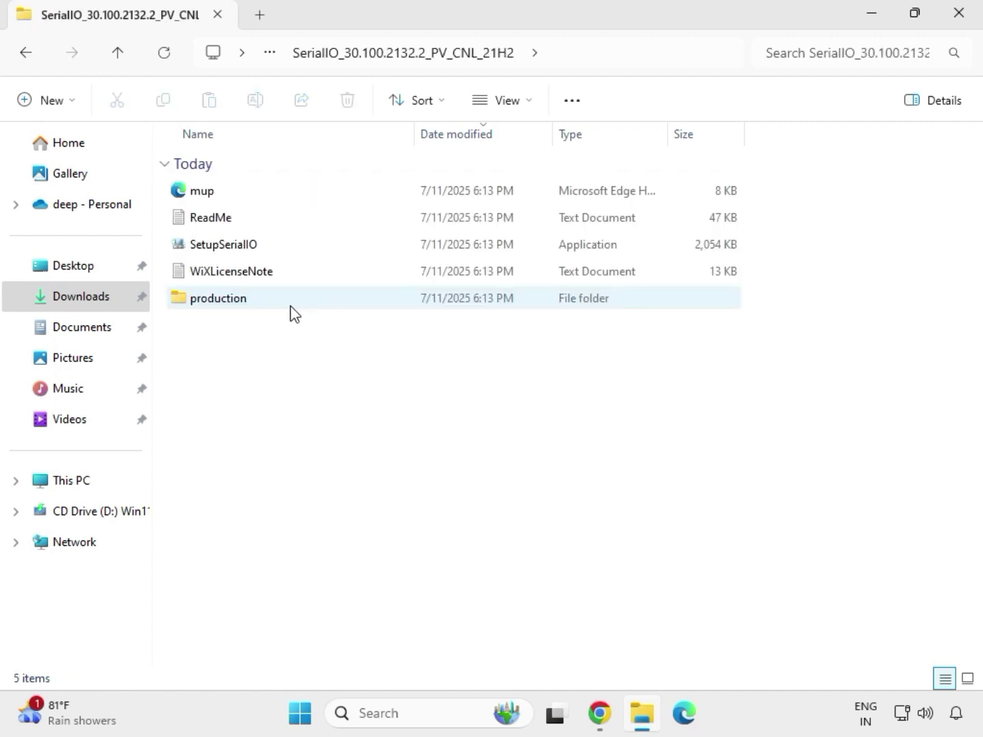
left_click(246, 253)
right_click(247, 254)
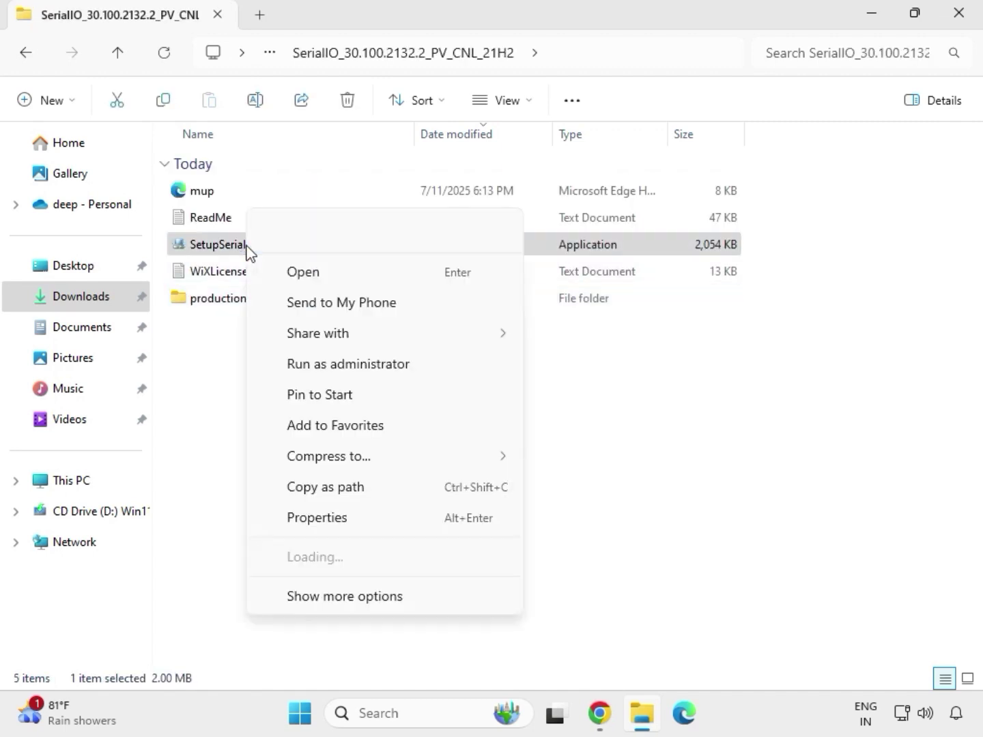
left_click(341, 368)
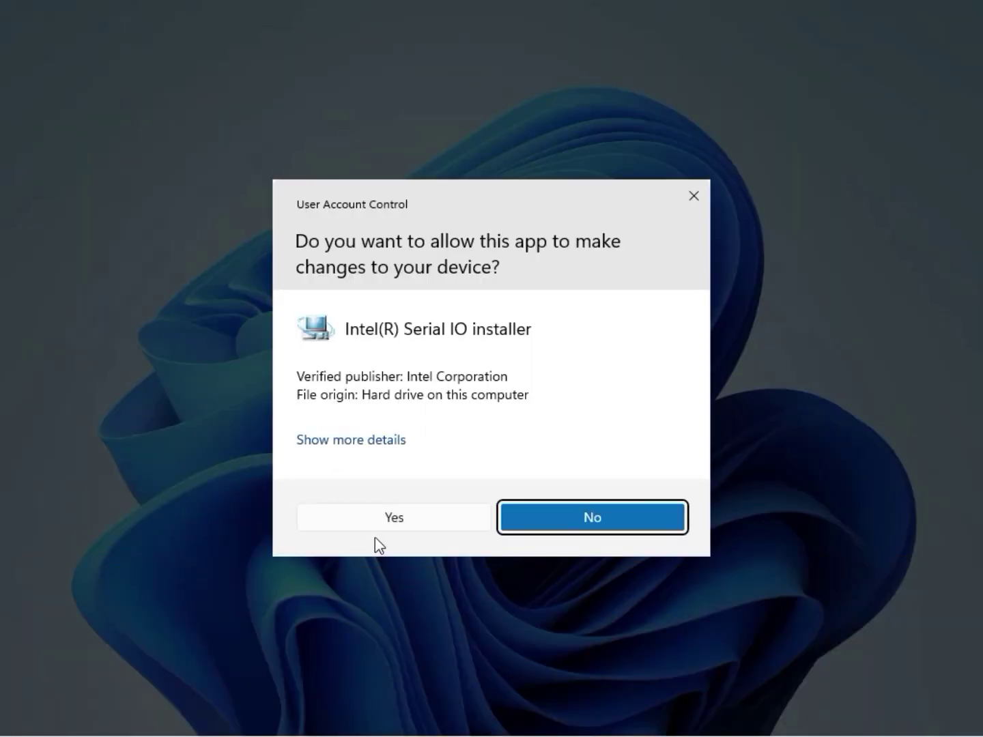
left_click(388, 518)
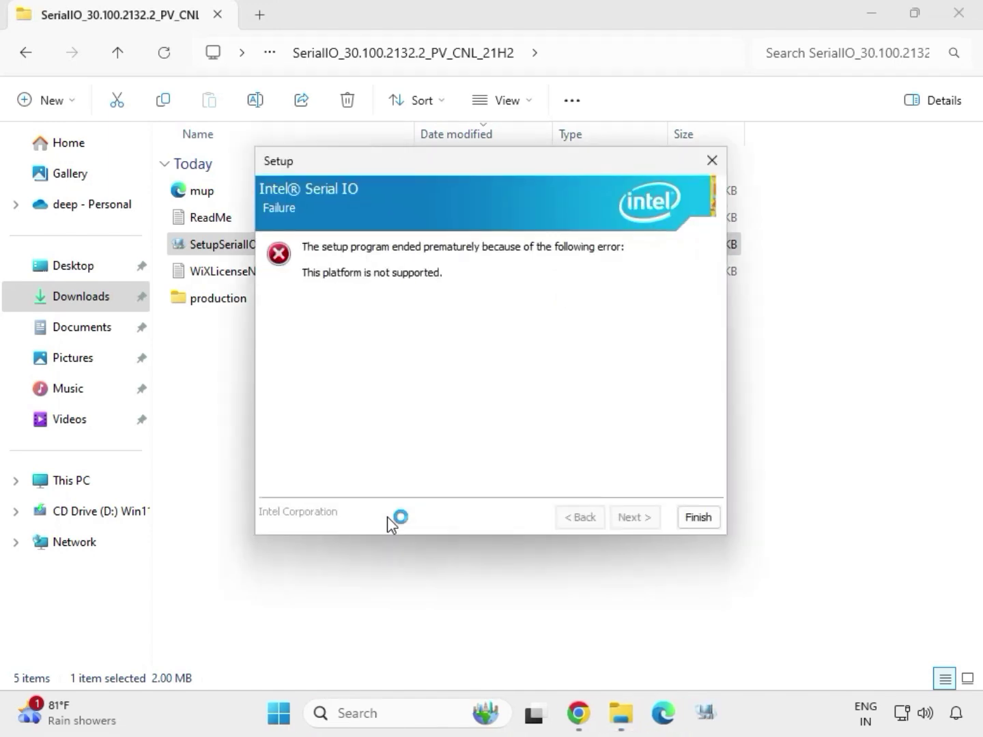
left_click(697, 518)
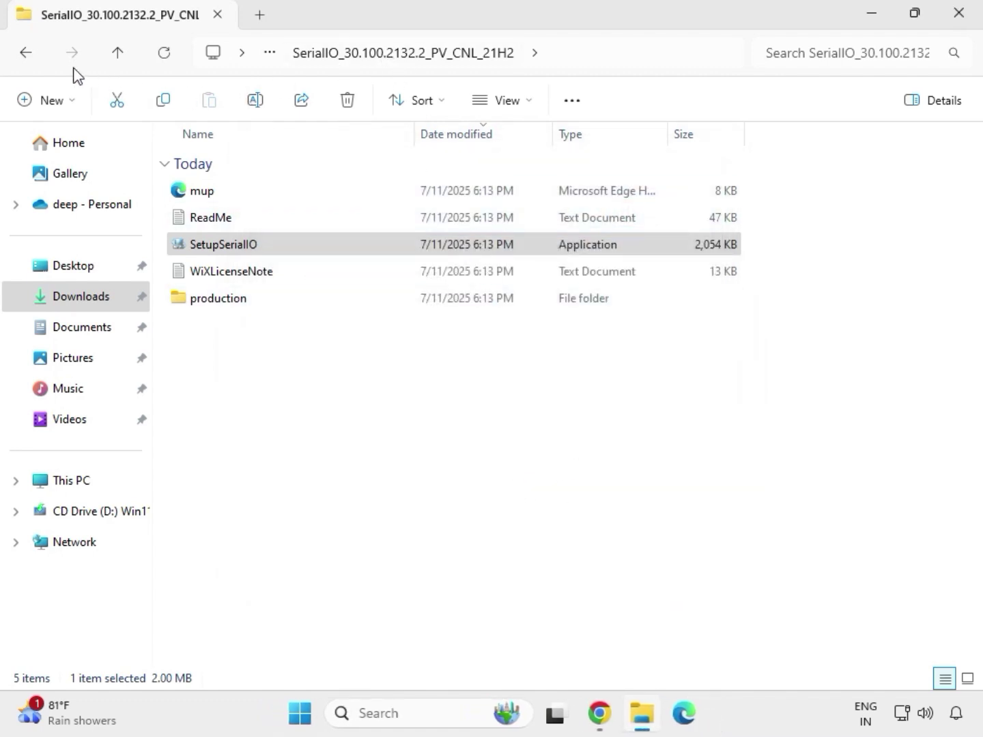
left_click(30, 57)
left_click(30, 58)
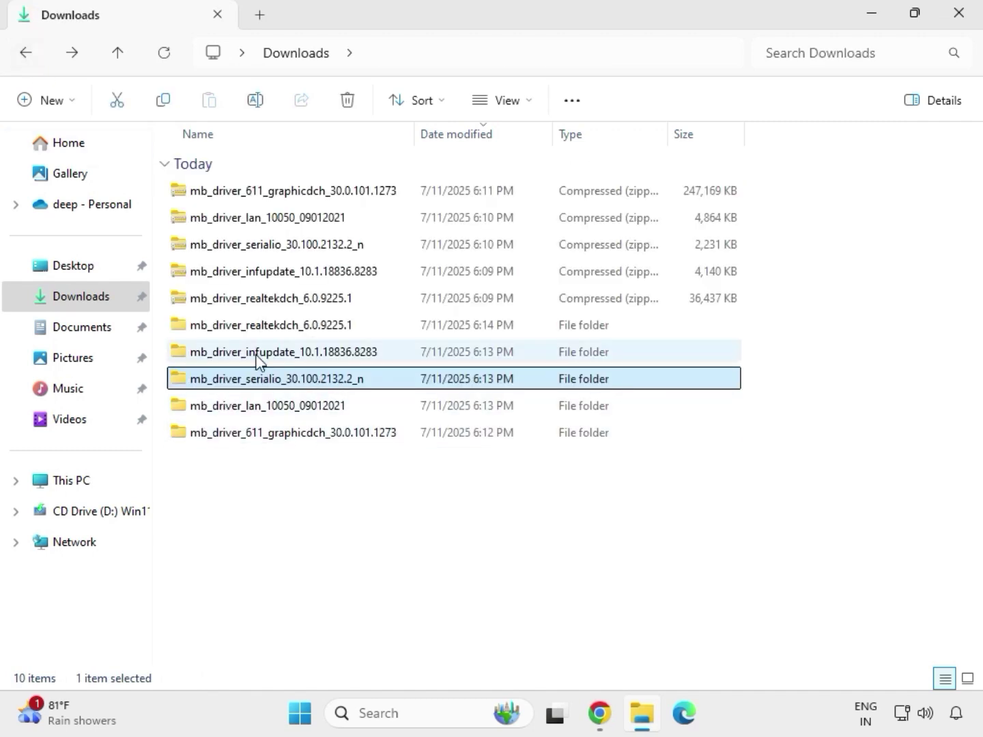
Run SetupChipset from the extracted mb_driver_infupdate_10.1.18836.8283 folder as administrator and allow it to make changes
left_click(259, 359)
double_click(258, 356)
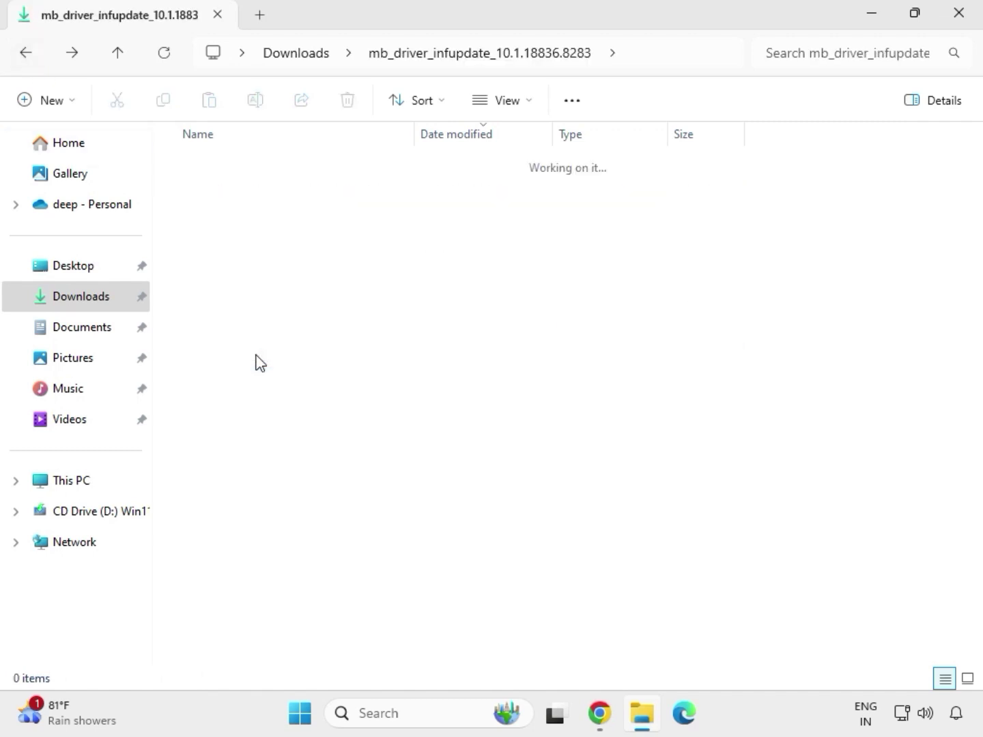
left_click(261, 194)
double_click(262, 194)
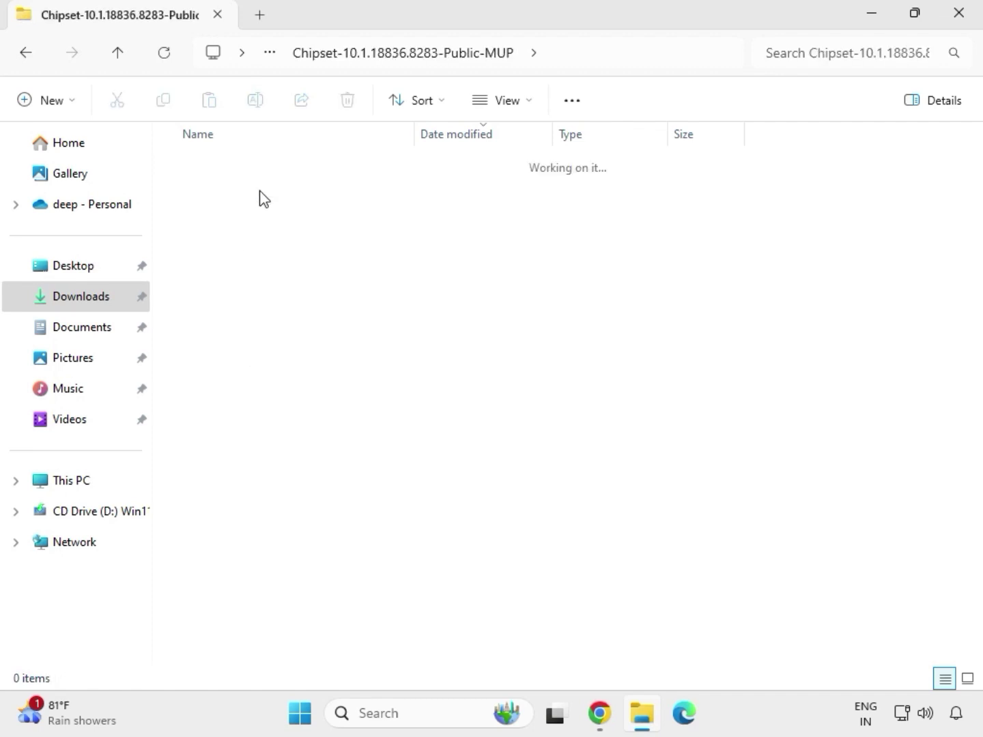
left_click(279, 227)
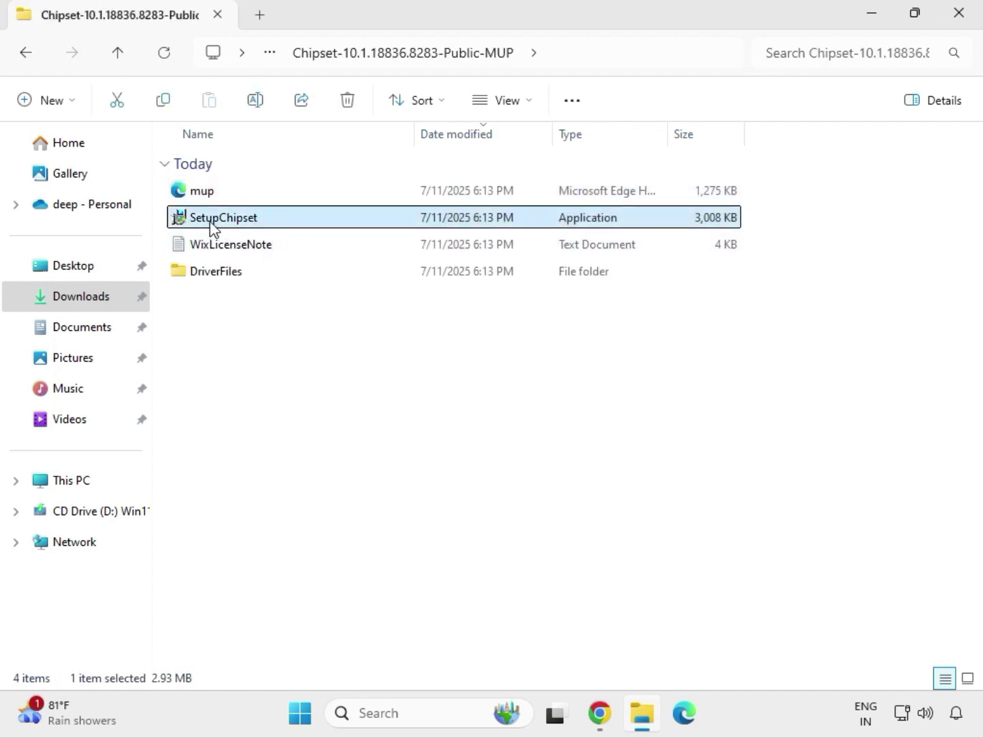
right_click(273, 229)
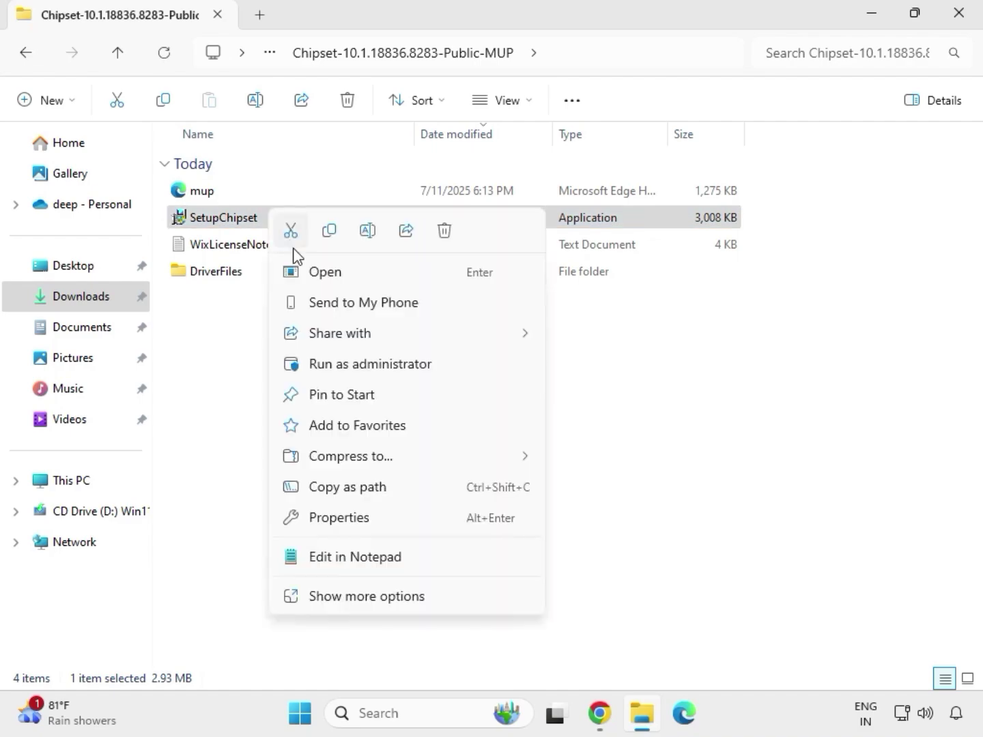
left_click(347, 359)
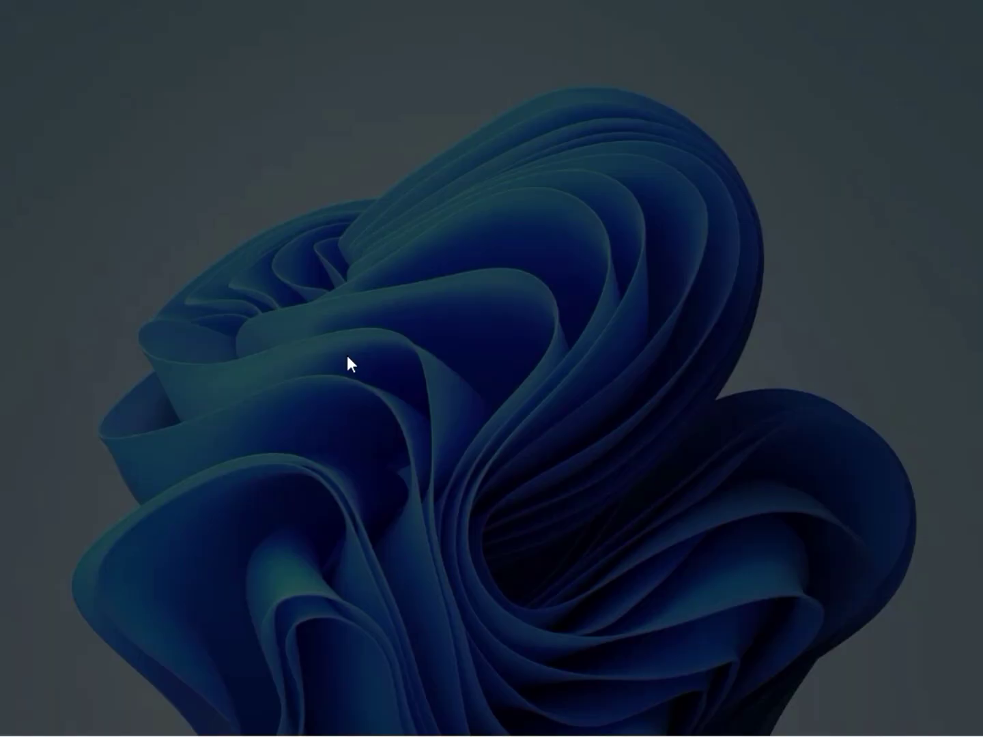
left_click(392, 527)
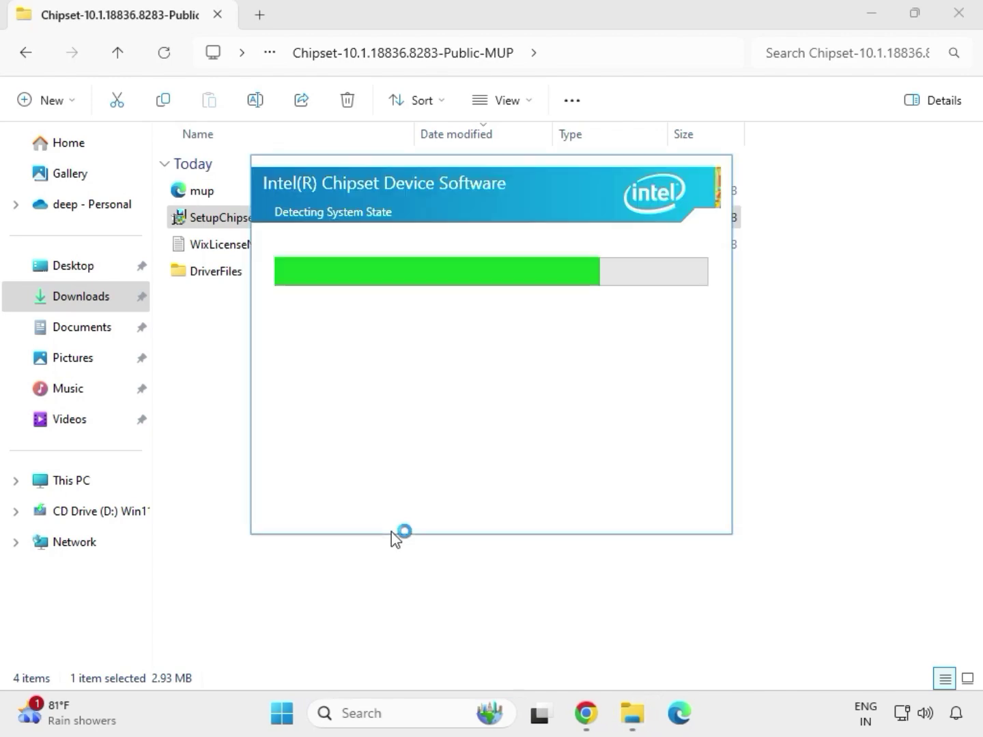
Accept the license agreement, try to install the Intel Chipset Device Software, and close the installer and return to Downloads
left_click(574, 509)
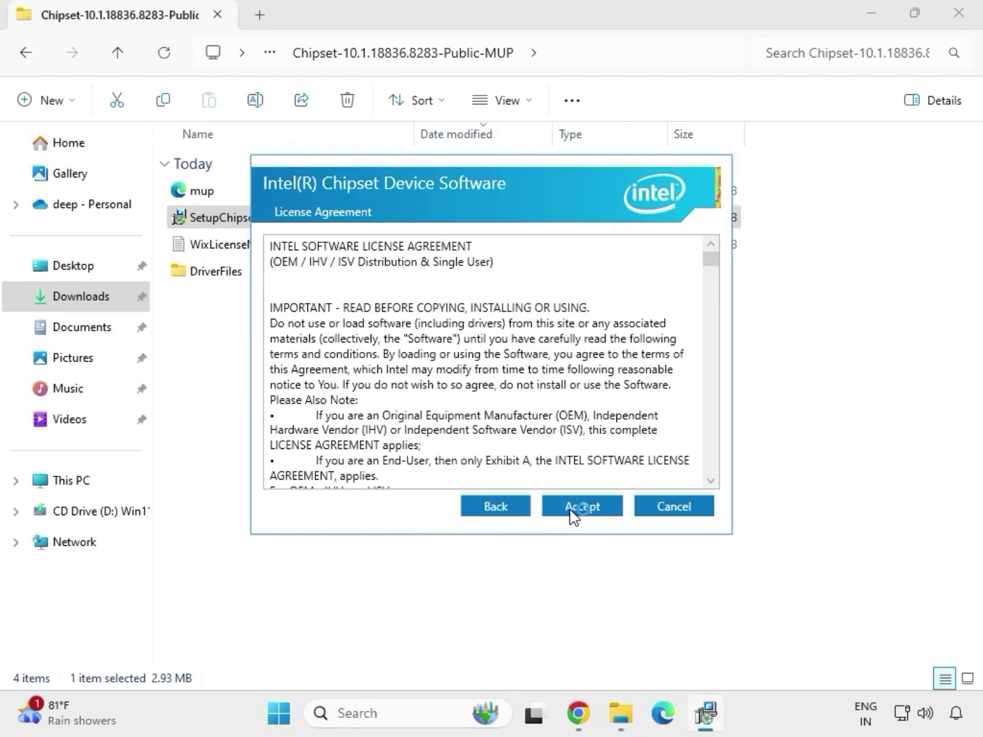
left_click(571, 508)
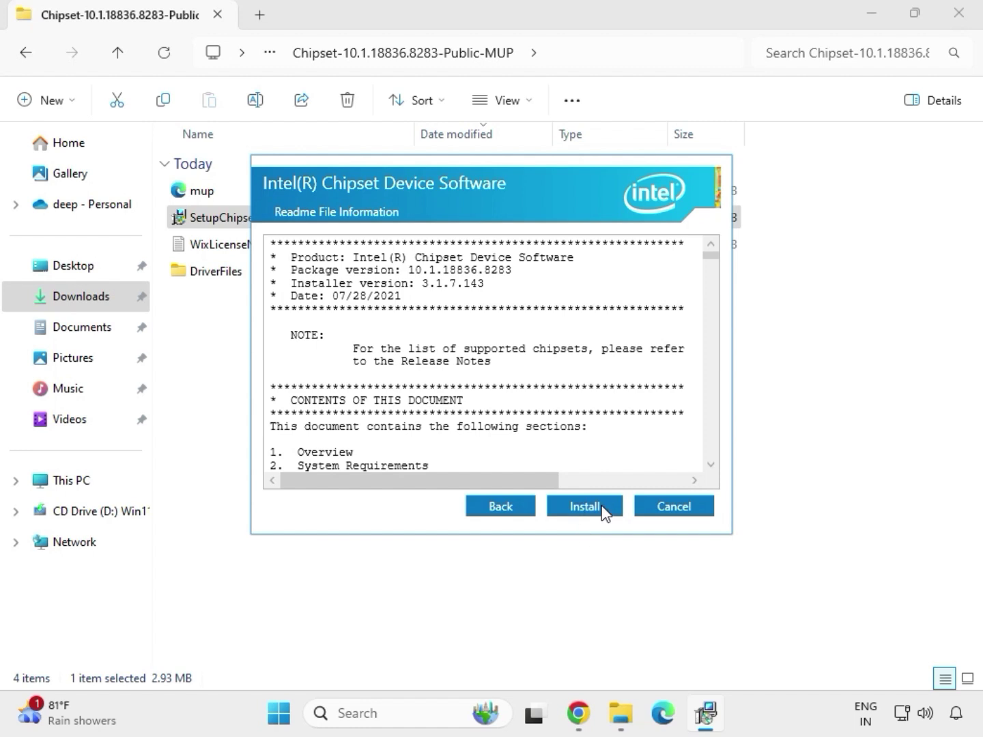
left_click(603, 509)
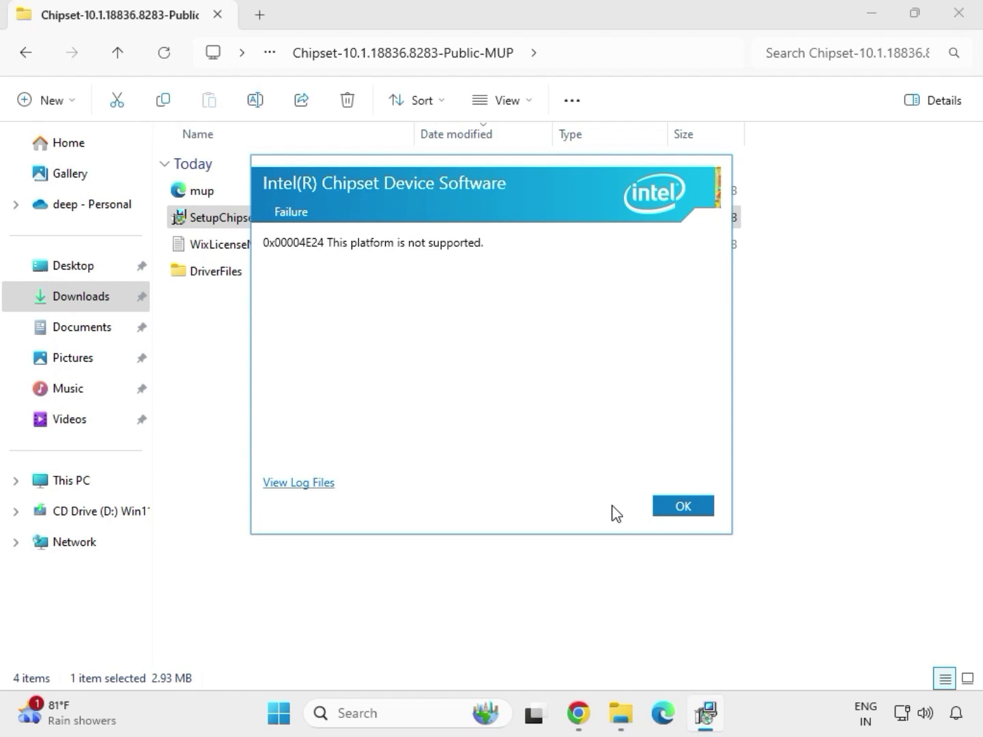
left_click(668, 517)
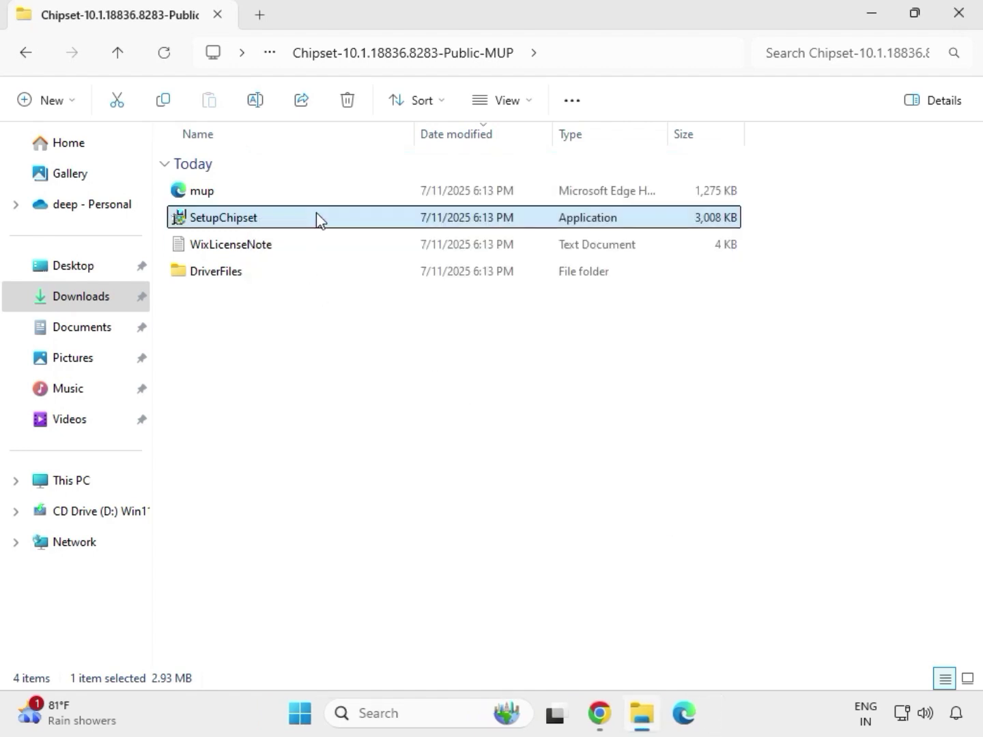
key("BackSpace")
key("BackSpace")
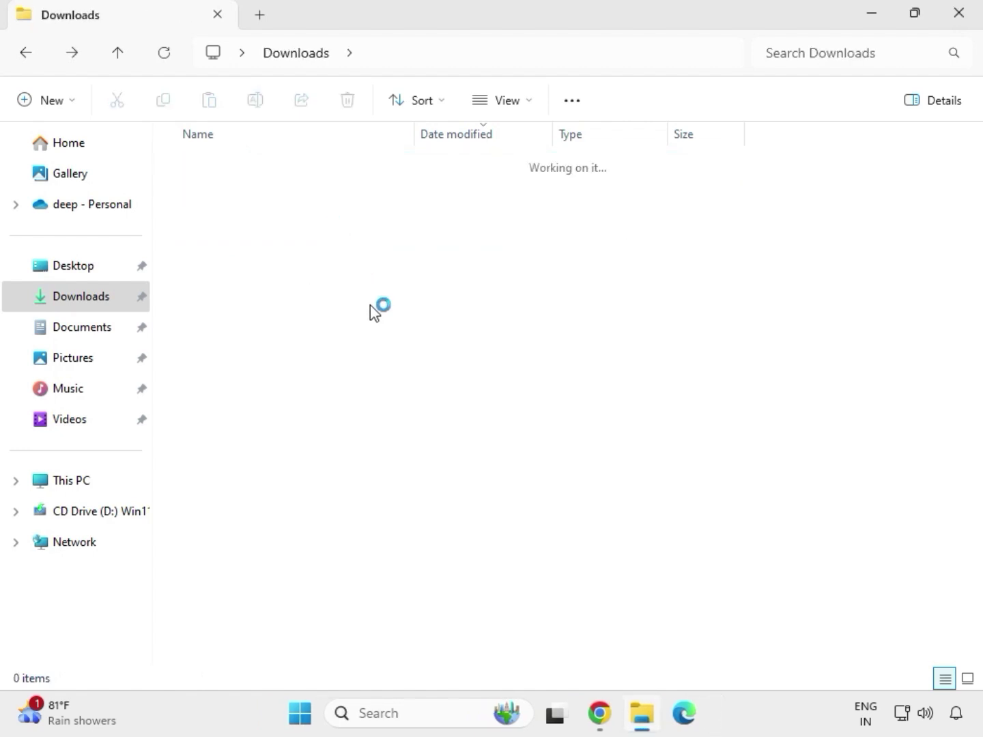
View the extracted mb_driver_realtekdch_6.0.9225.1 folder and return to the Downloads folder
double_click(366, 328)
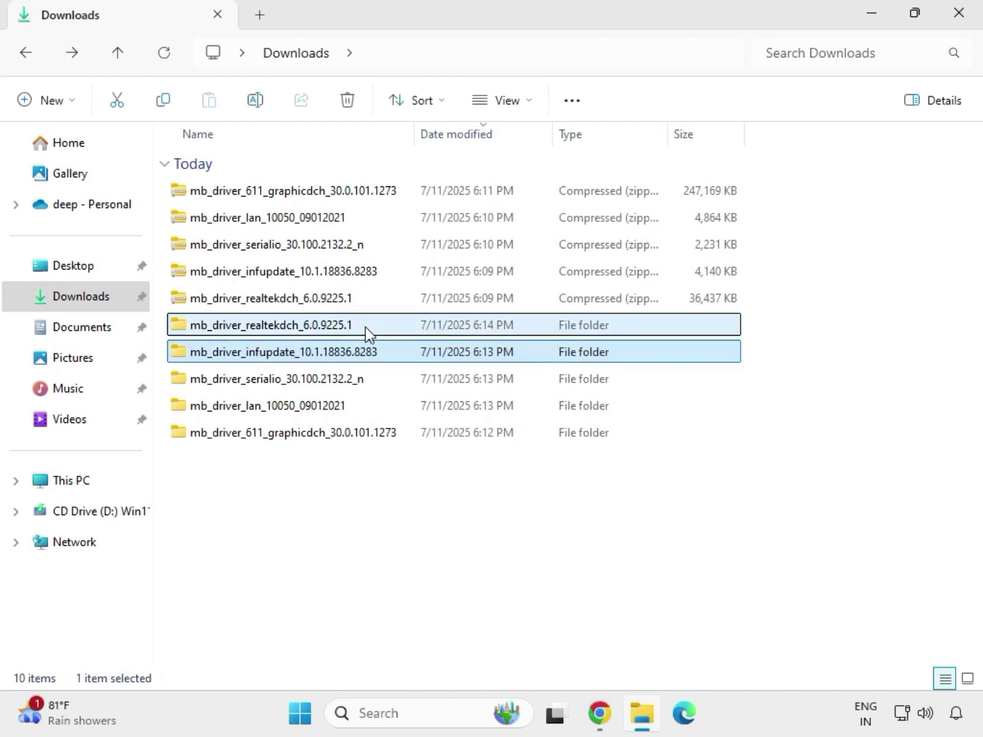
left_click(304, 58)
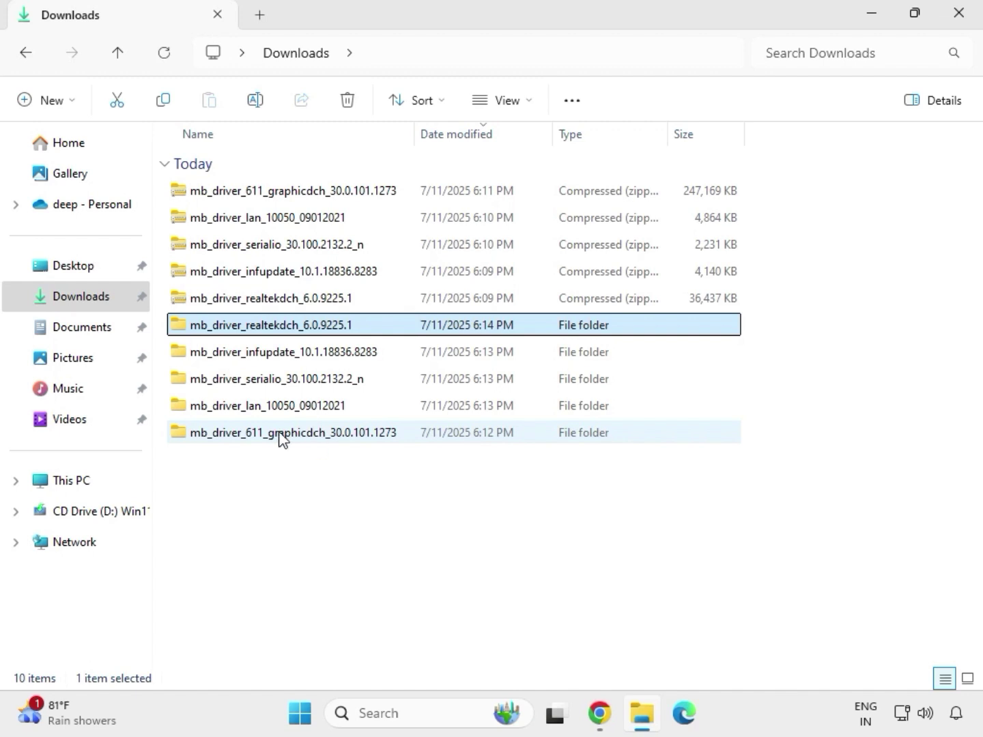
Run the mb_driver_611_graphicdch_30.0.101.1273 application from its extracted folder as administrator, allowing it to make changes, and return to Downloads
left_click(282, 437)
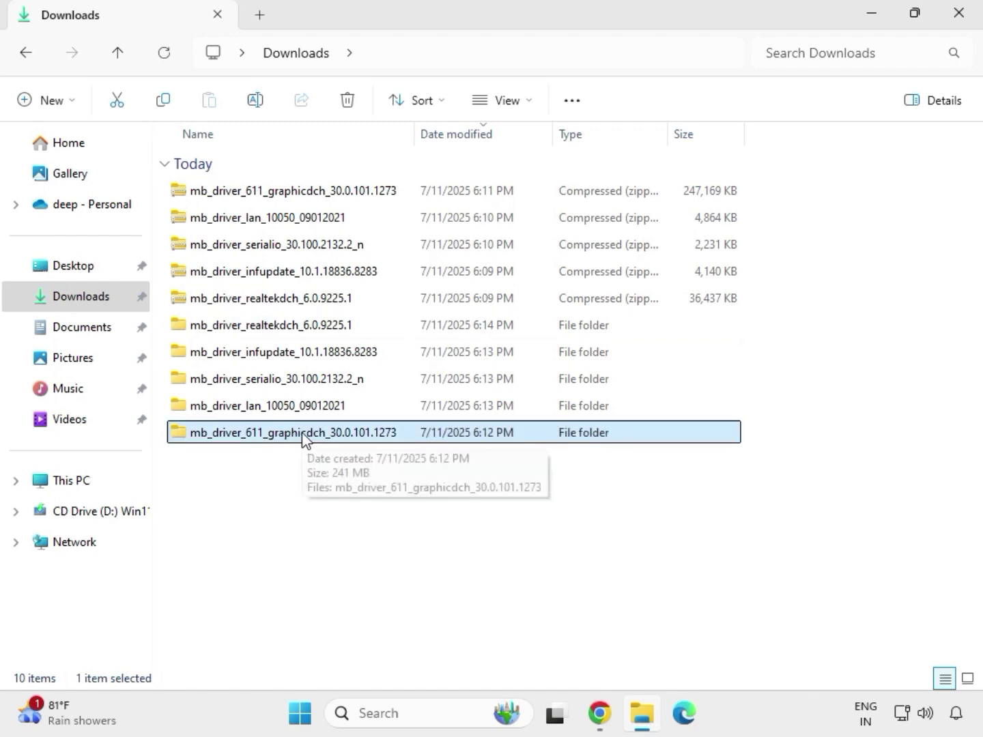
double_click(304, 438)
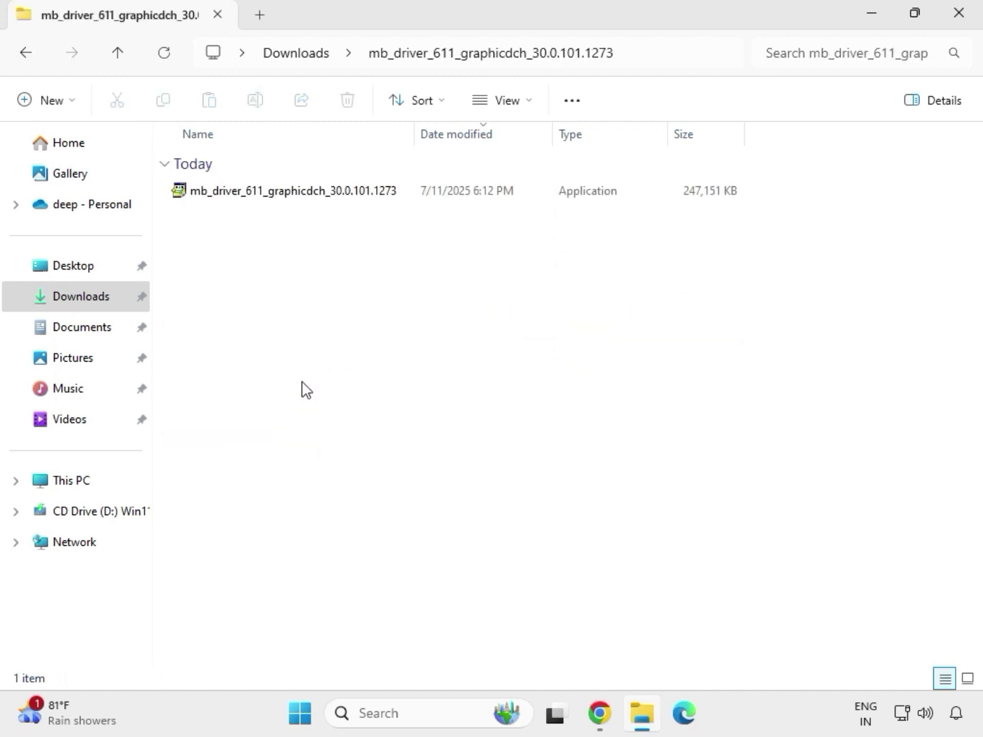
left_click(271, 195)
right_click(291, 226)
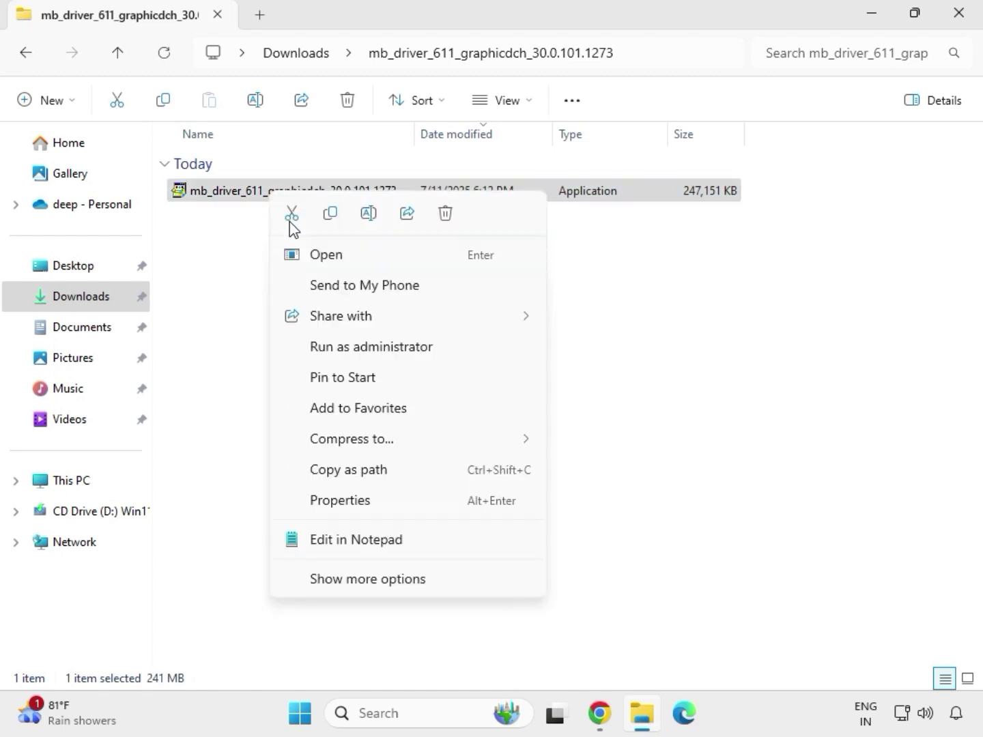
left_click(374, 348)
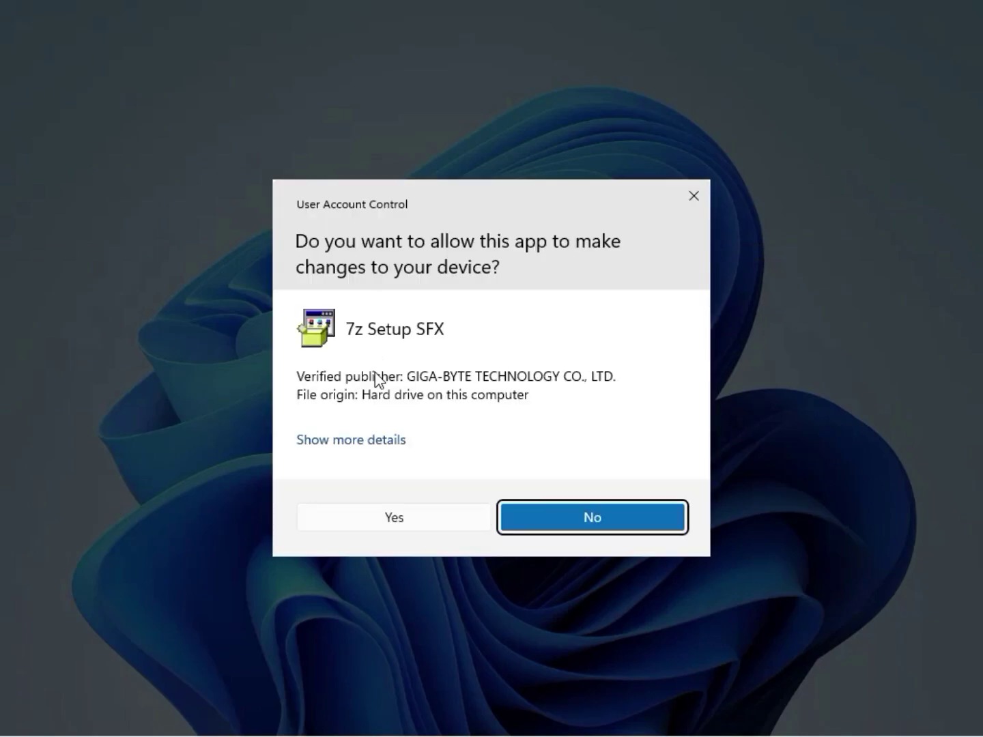
left_click(380, 522)
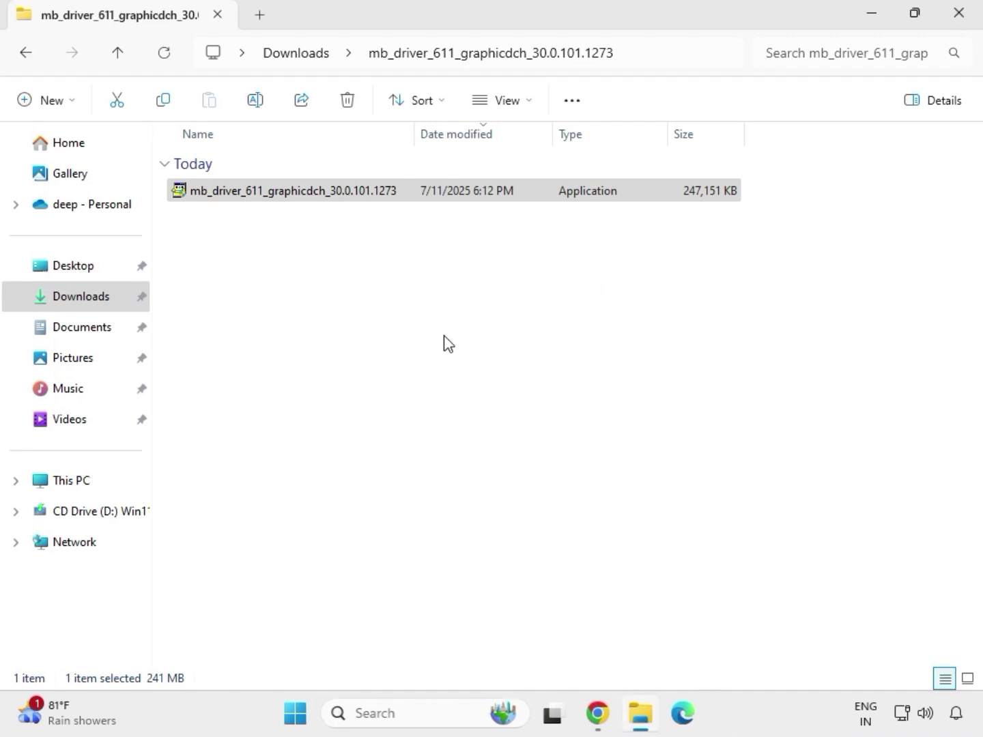
left_click(301, 53)
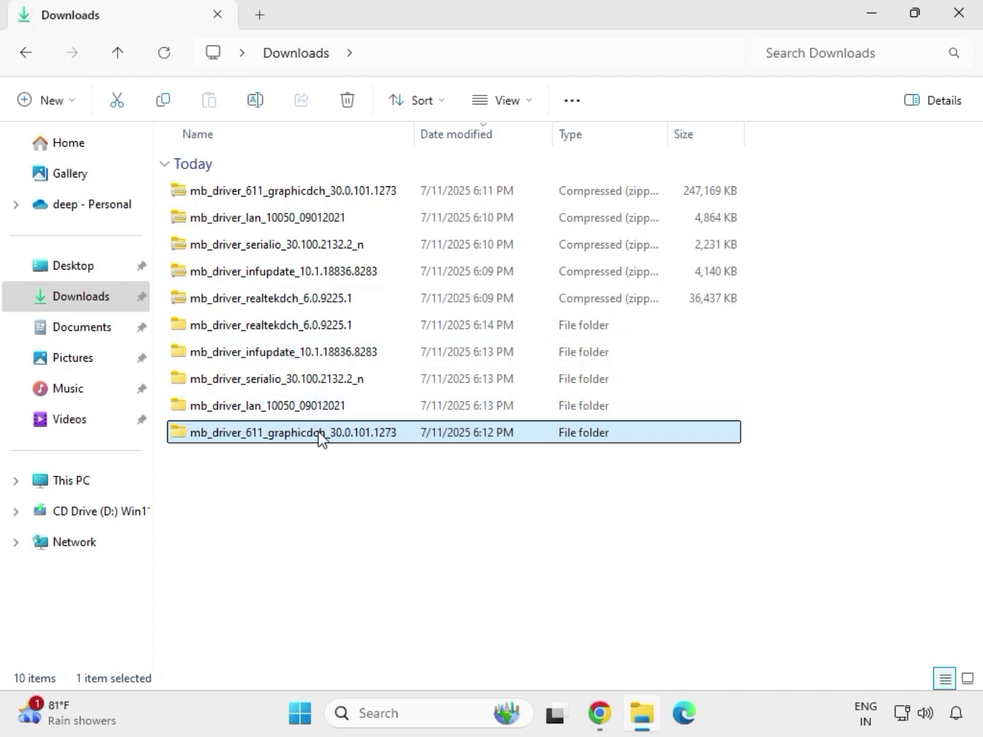
Run Setup from the extracted mb_driver_realtekdch_6.0.9225.1 folder's subfolder as administrator and install the Realtek Audio Driver, choosing to restart the computer later
double_click(303, 327)
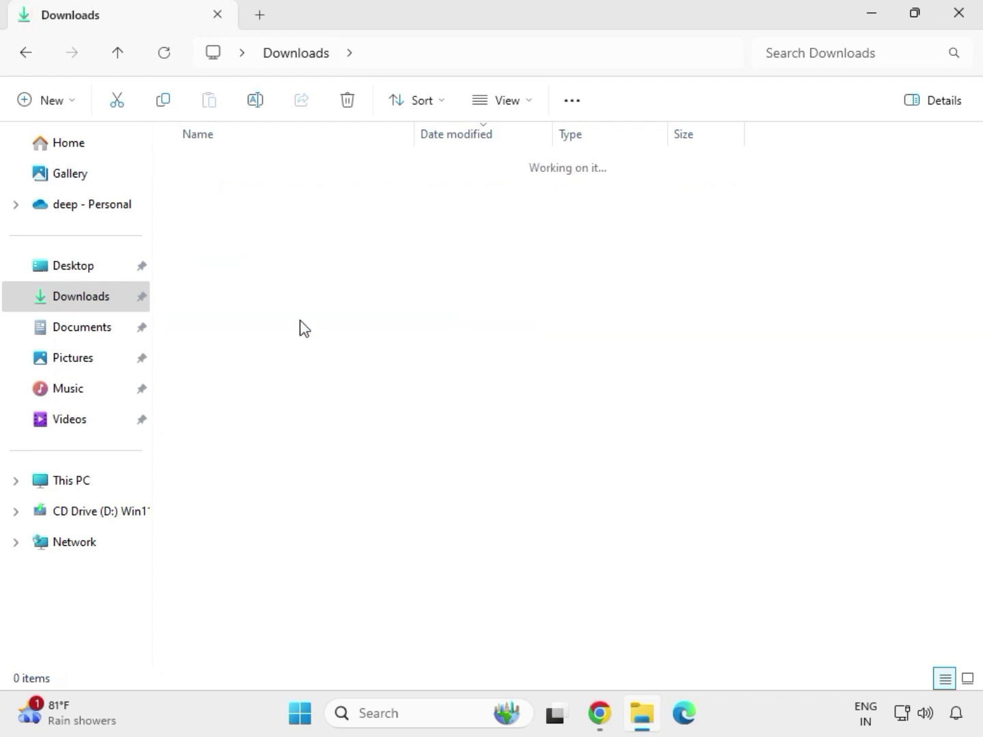
double_click(287, 191)
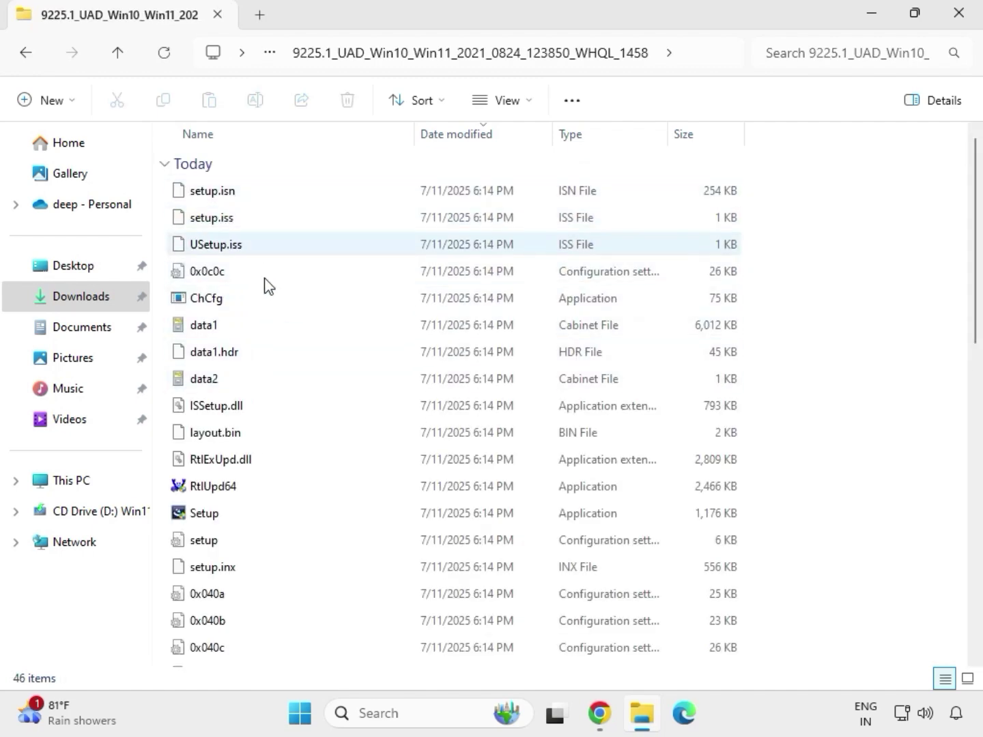
left_click(265, 516)
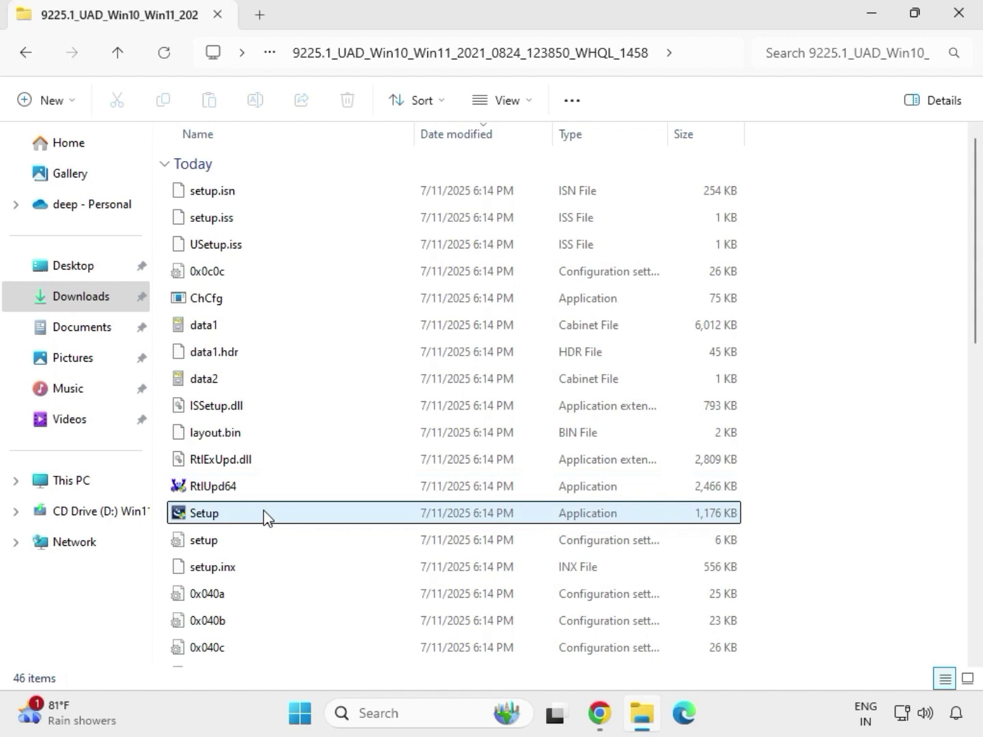
right_click(225, 521)
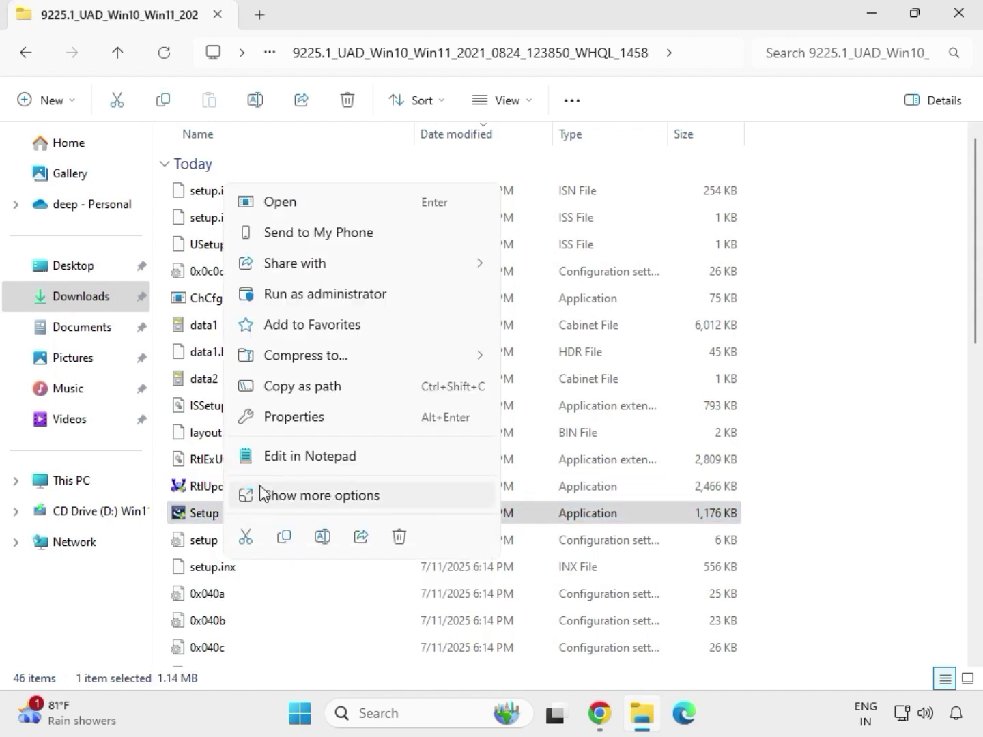
left_click(301, 298)
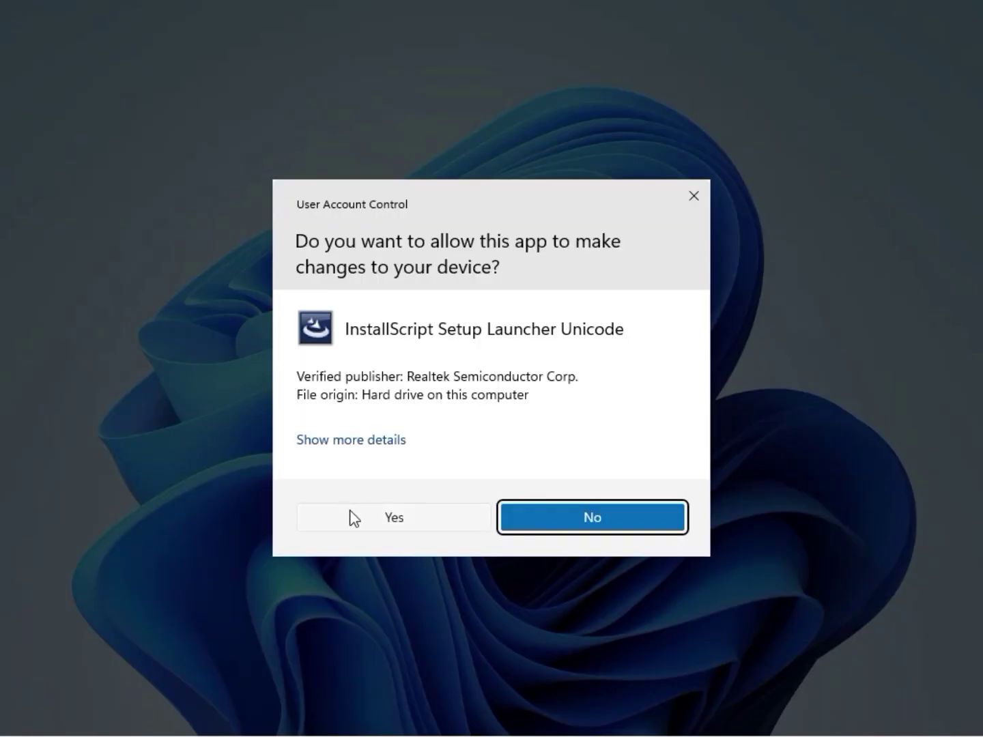
left_click(354, 519)
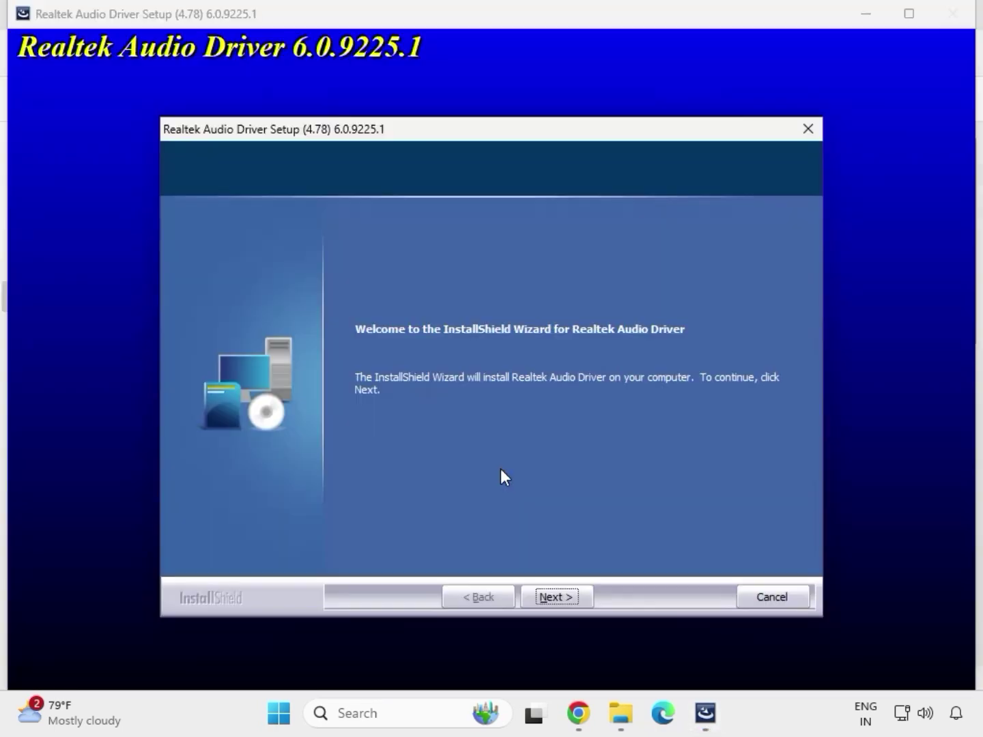
left_click(556, 595)
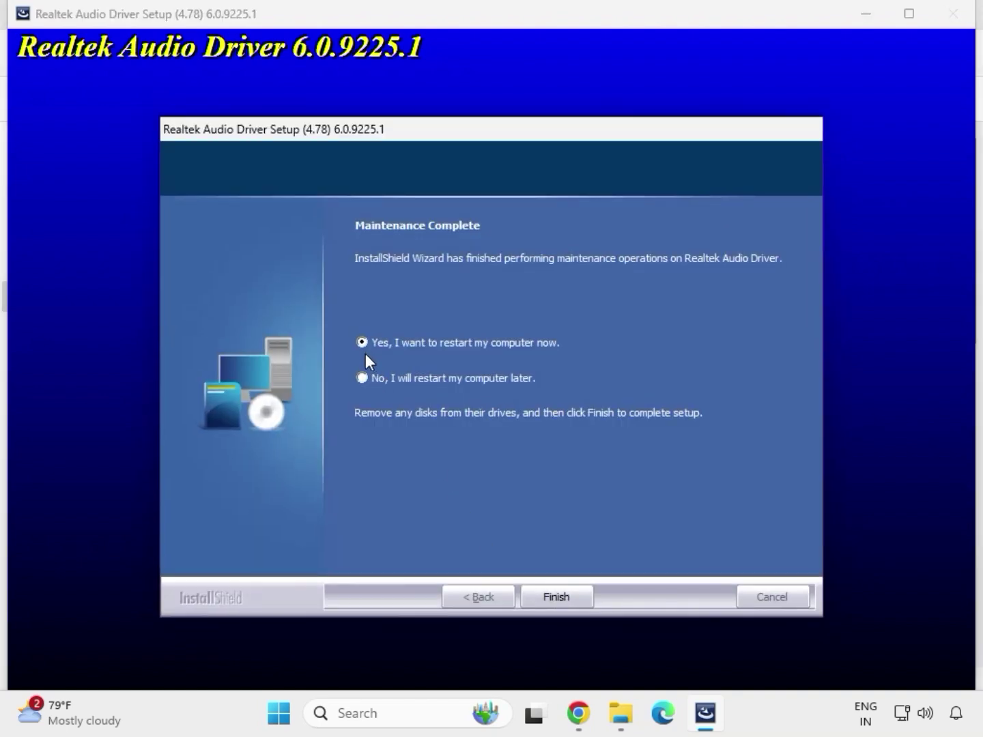
left_click(553, 595)
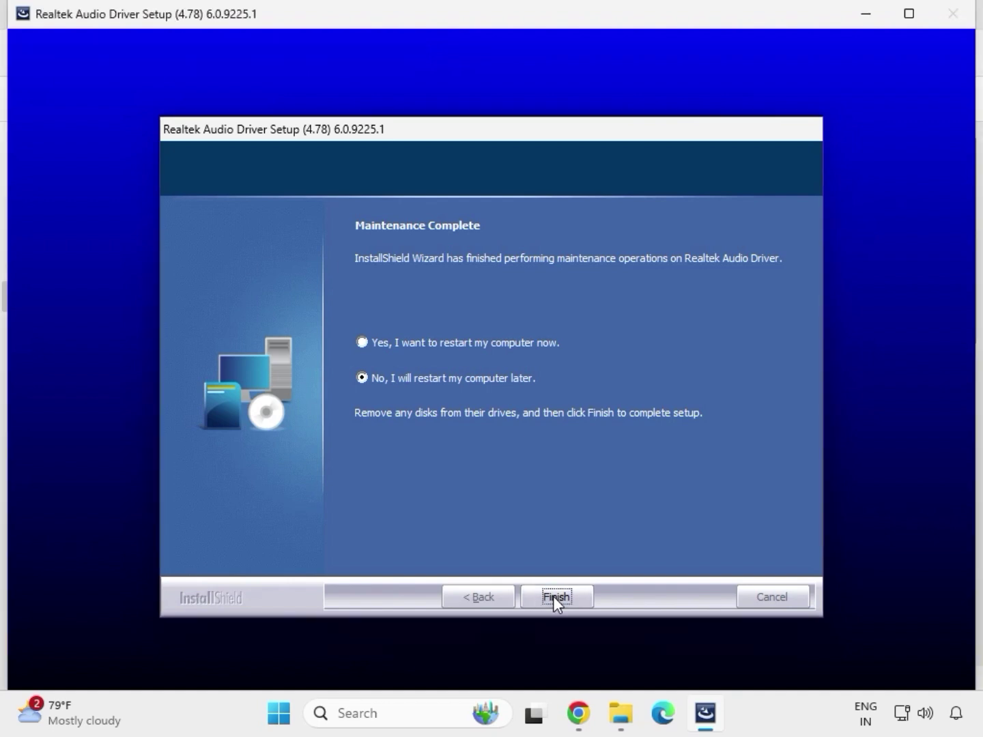